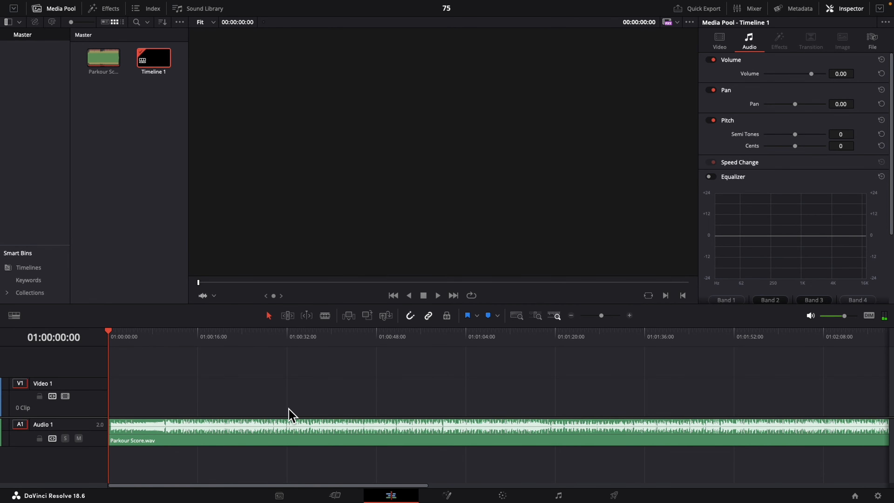
- Split the Parkour Score.wav audio clip at 01:00:48:04, delete the part after the cut, and return the playhead to the start
click(378, 335)
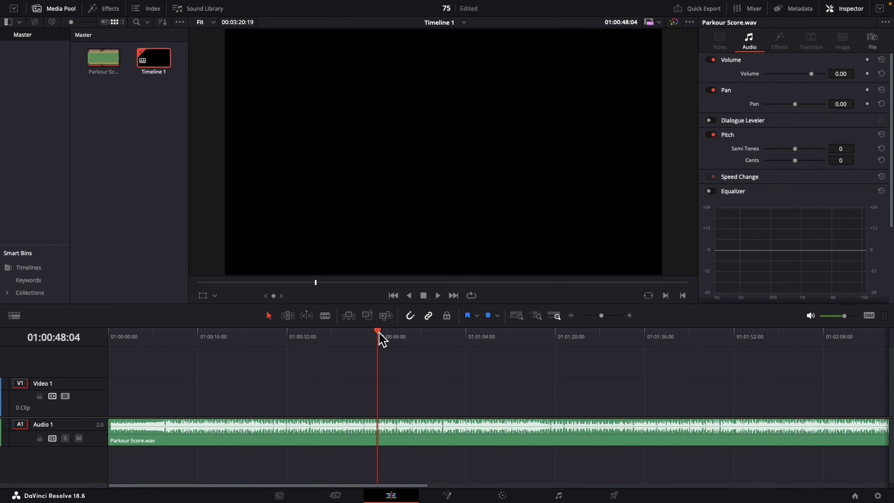
click(325, 315)
click(379, 429)
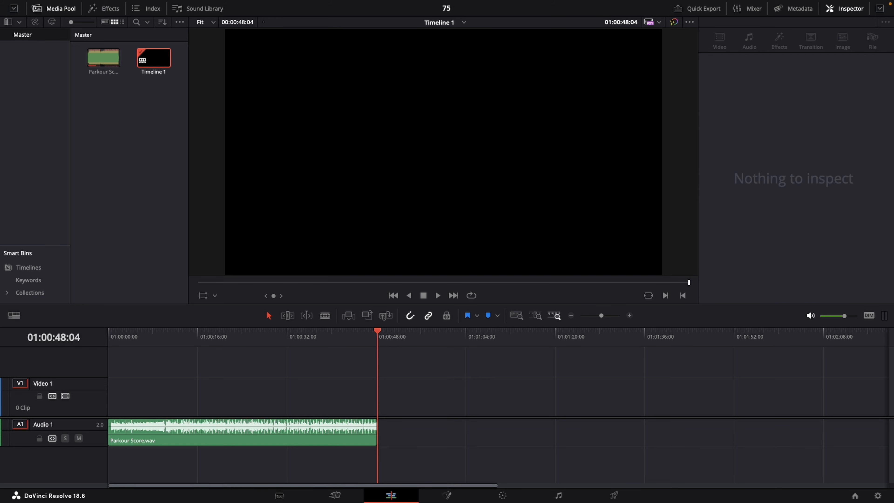
drag(151, 335, 72, 339)
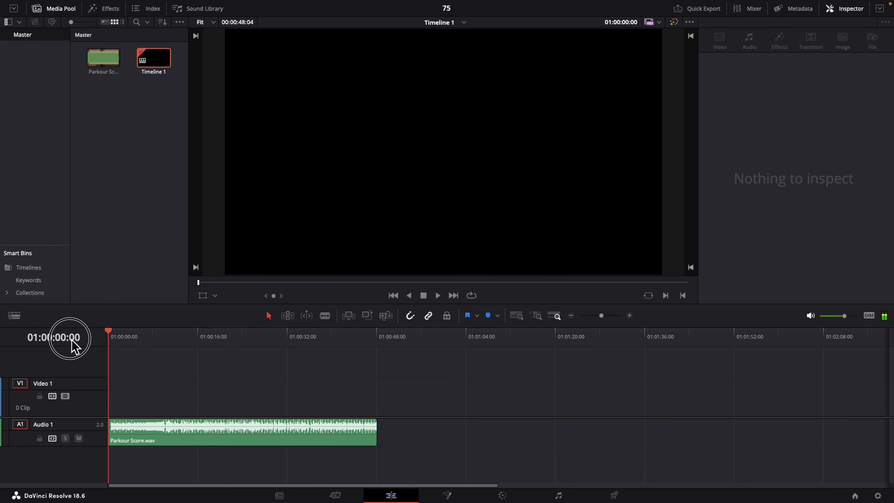
- Add a Fusion Composition at the start of Video 1 and extend it to match the length of the audio clip
click(105, 14)
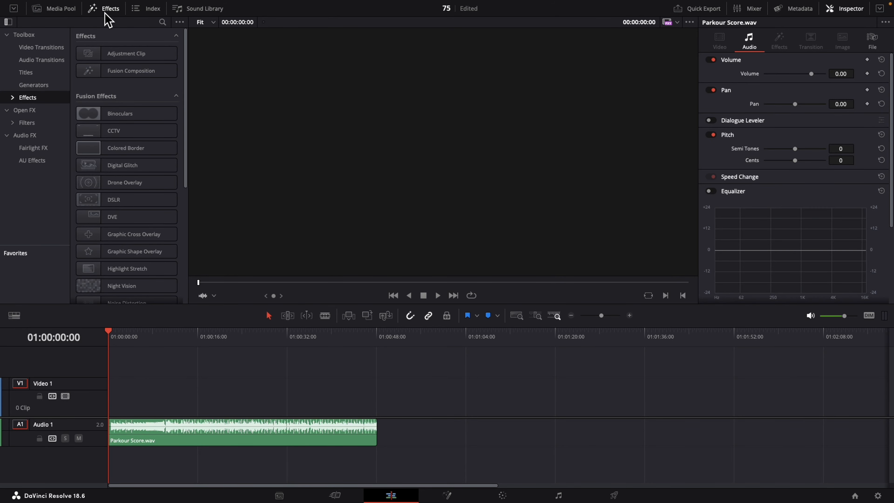
drag(111, 75, 112, 406)
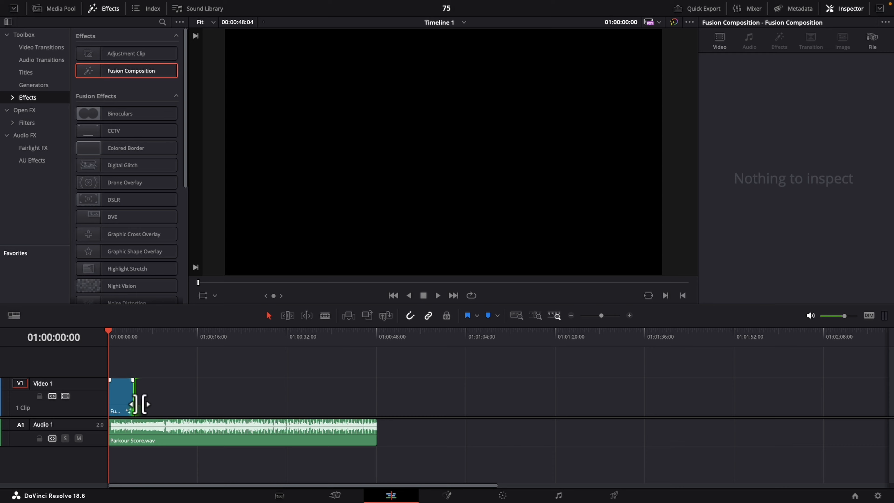
click(137, 401)
drag(140, 402, 377, 401)
click(268, 403)
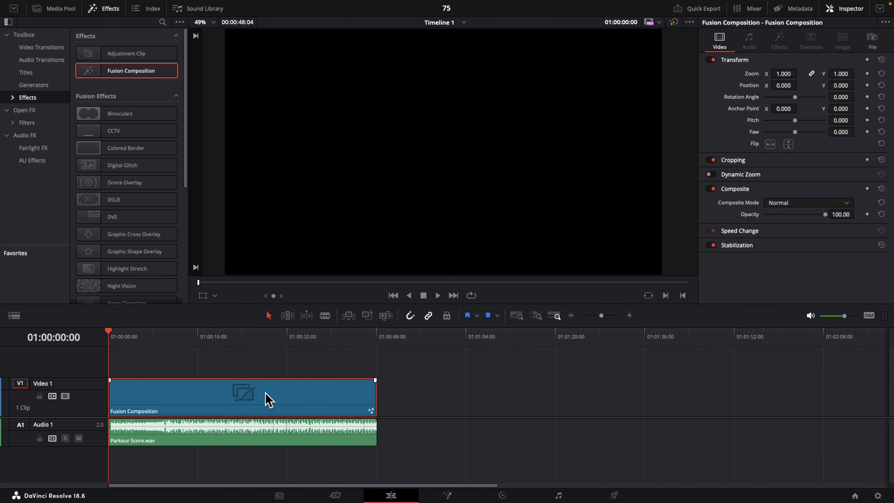
- Open the Fusion Composition clip in the Fusion page, using a single viewer and with MediaOut1 moved aside to make room for nodes
right_click(266, 394)
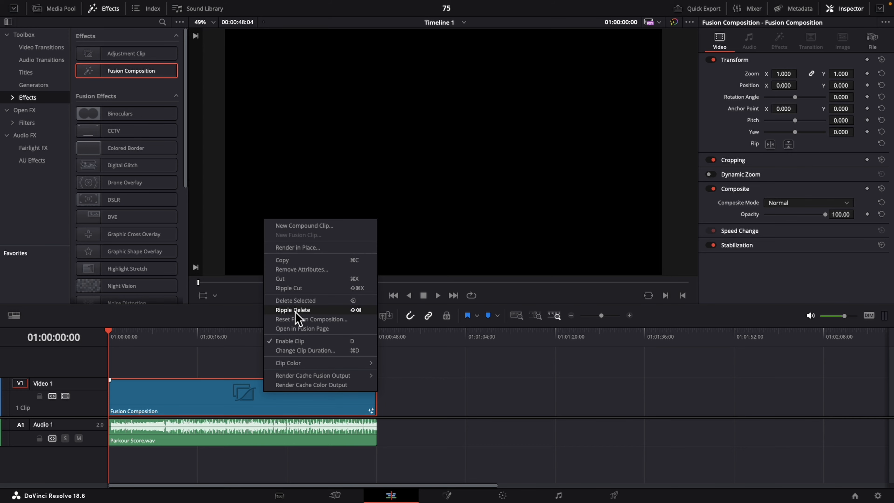
click(302, 329)
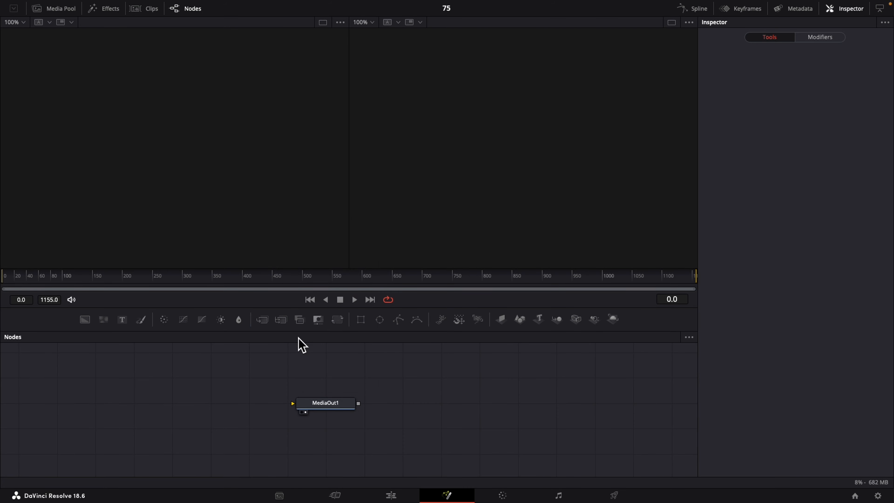
drag(337, 406, 560, 415)
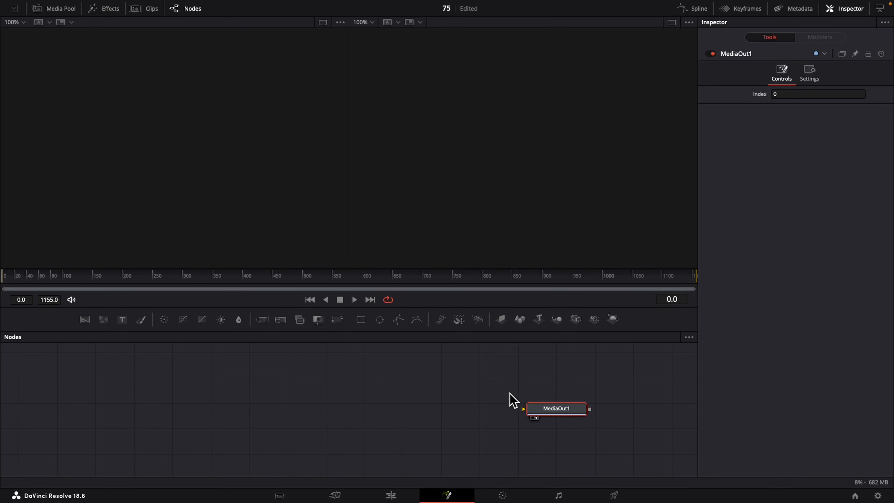
click(672, 22)
- Add two Background nodes joined through a Merge node, and connect the merge output to MediaOut1
drag(90, 356, 91, 425)
drag(85, 321, 123, 423)
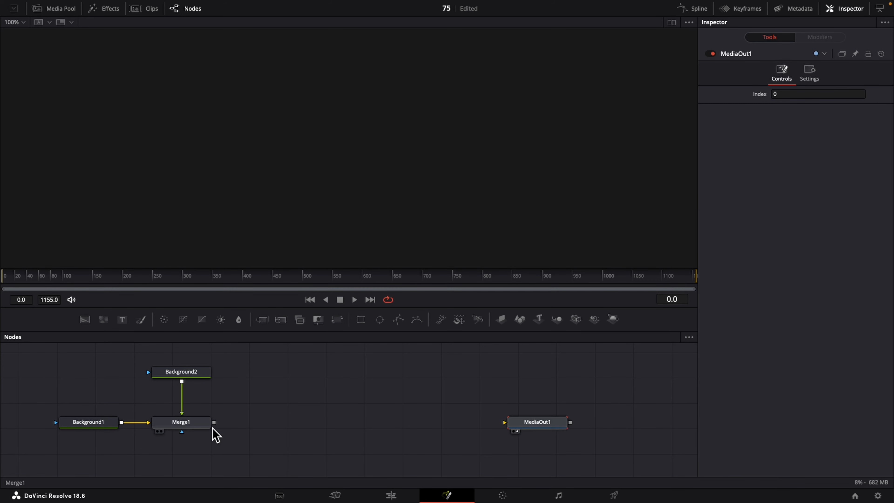
drag(214, 424, 505, 423)
- Set the colour of Background2 to white using the Snow swatch
click(182, 371)
click(796, 149)
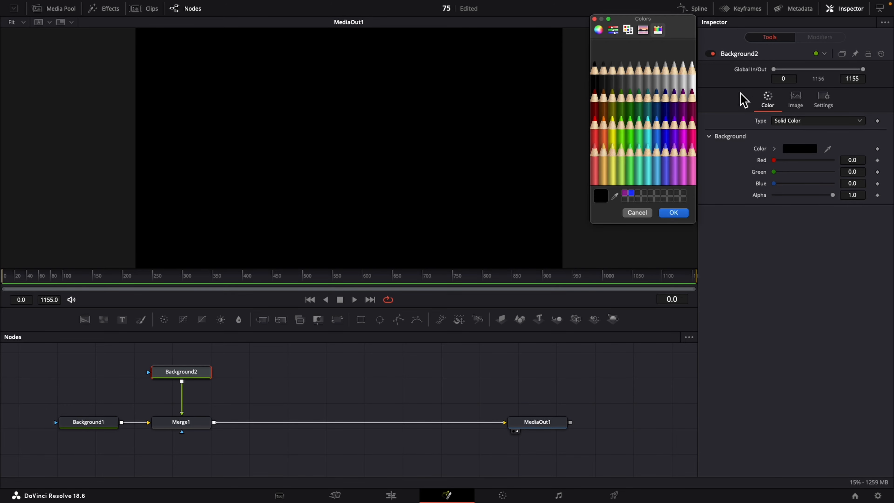
click(694, 72)
click(676, 213)
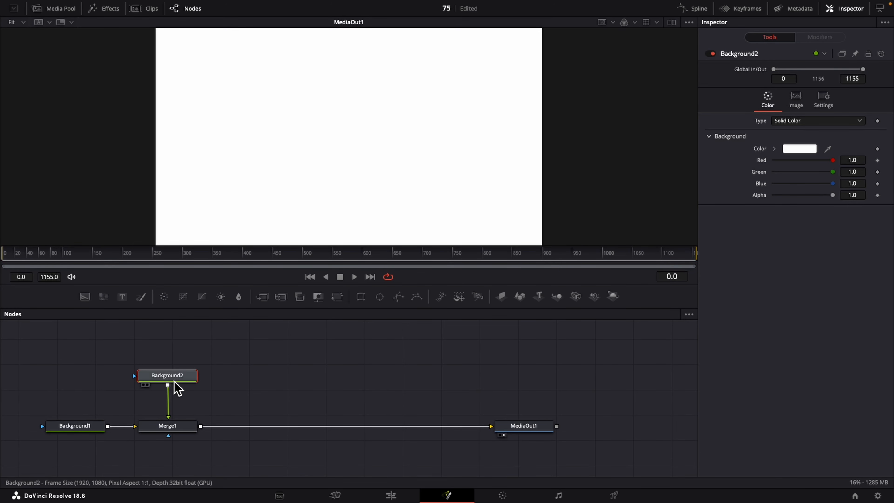
- Mask Background2 with a thin rectangle about 0.008 wide, corner radius 0.339, centred at about X 0.269, Y 0.506
click(361, 297)
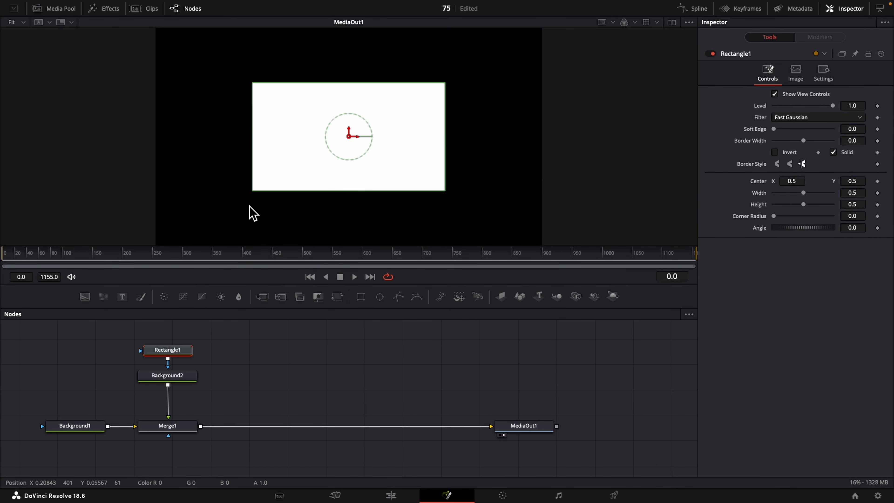
drag(255, 138, 349, 138)
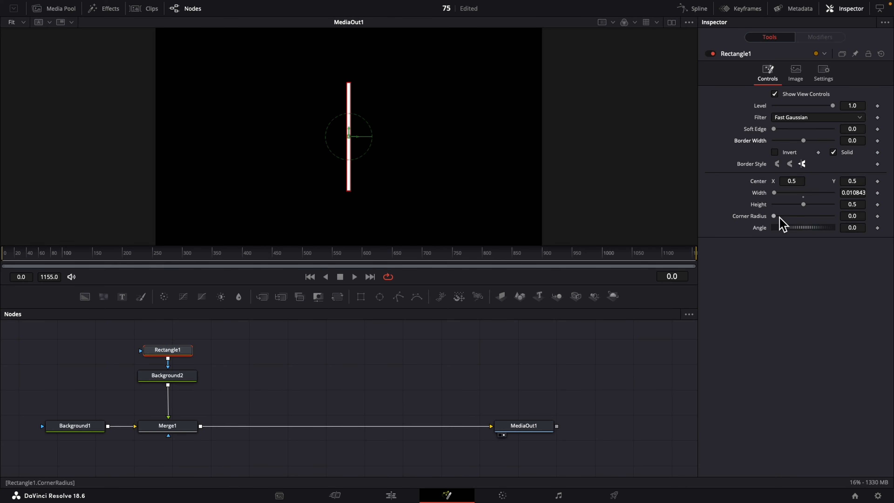
drag(777, 220, 795, 223)
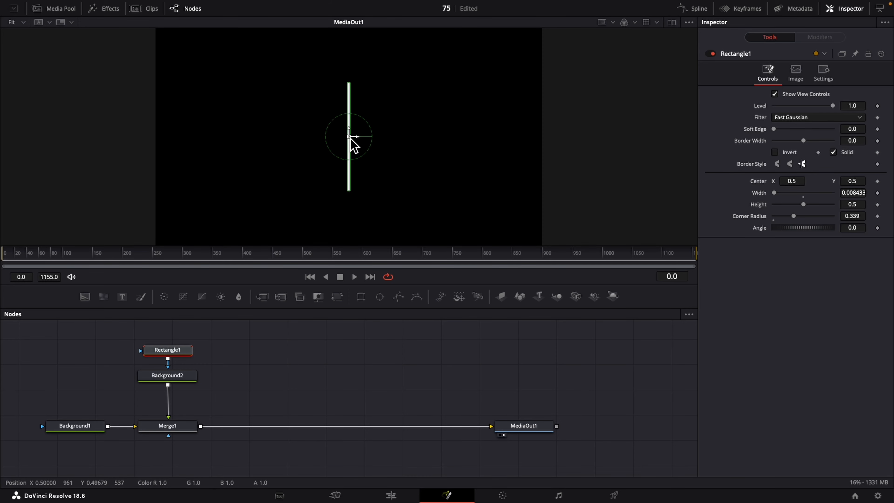
drag(349, 136, 260, 139)
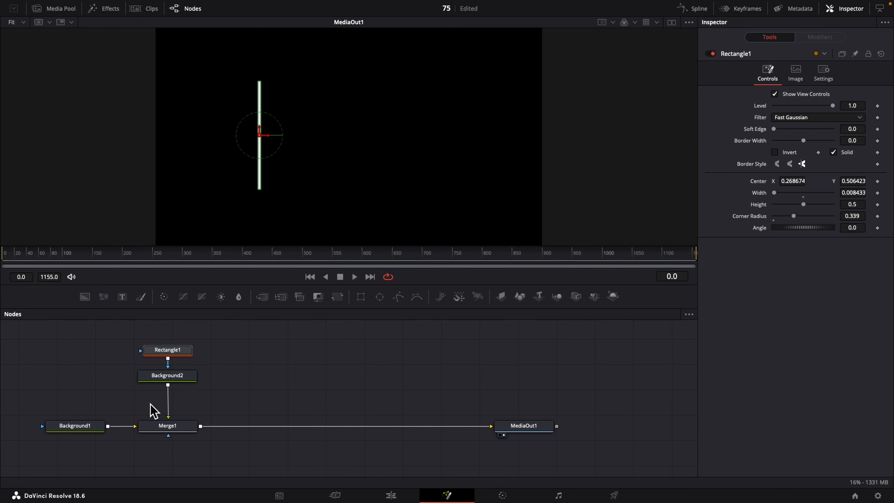
- Insert a Duplicate node between Background2 and Merge1
click(179, 384)
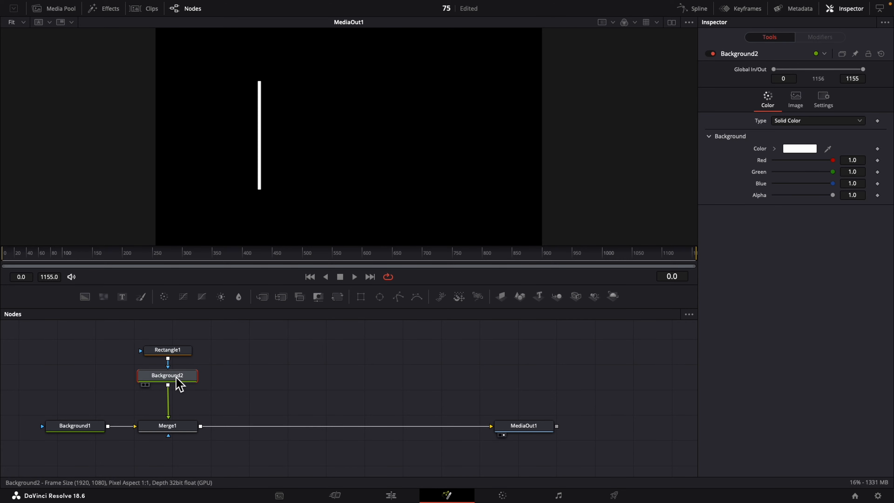
key(shift+space)
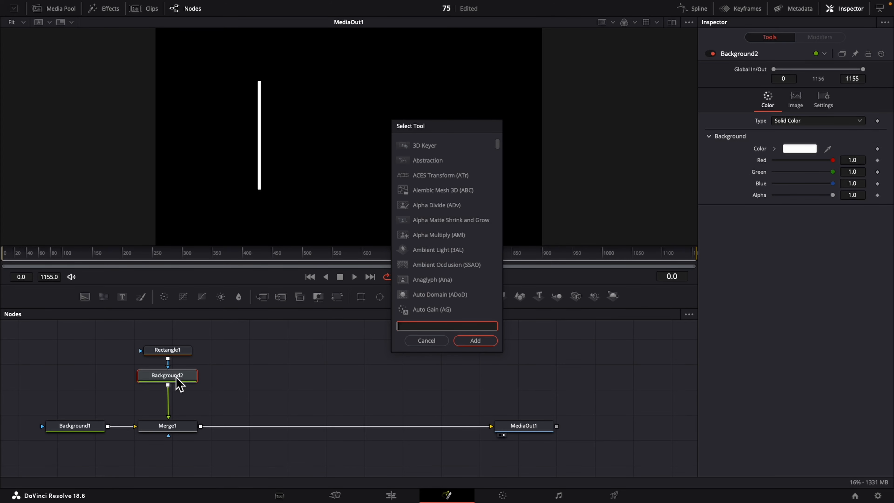
text(dup)
click(482, 342)
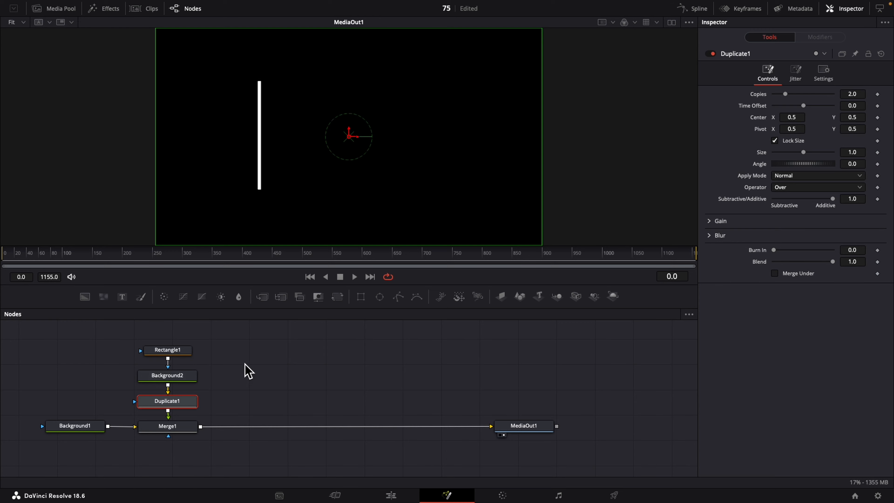
- Set Duplicate1 to 20 copies and its Center X to 0.521 to spread the bars horizontally
click(858, 94)
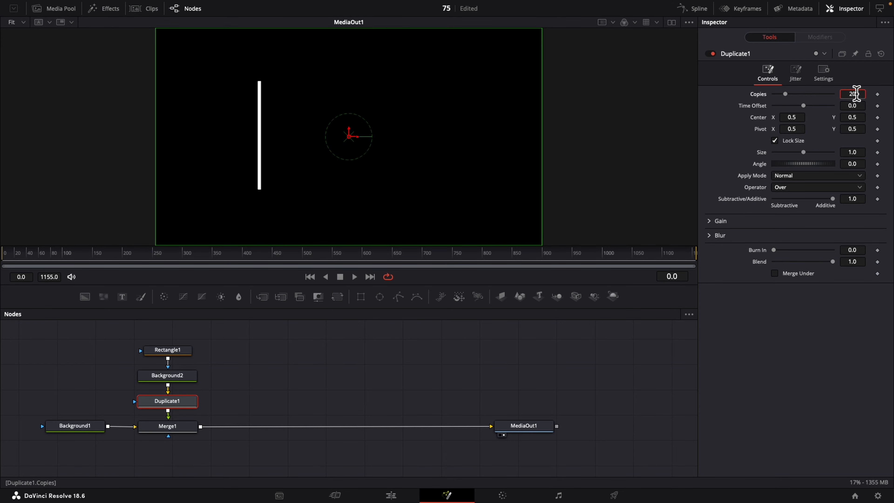
text(20)
key(Tab)
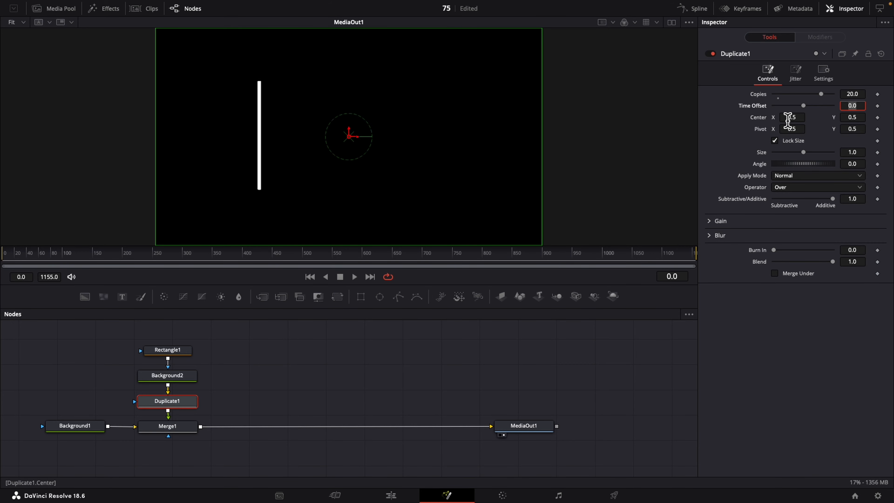
drag(786, 117, 797, 117)
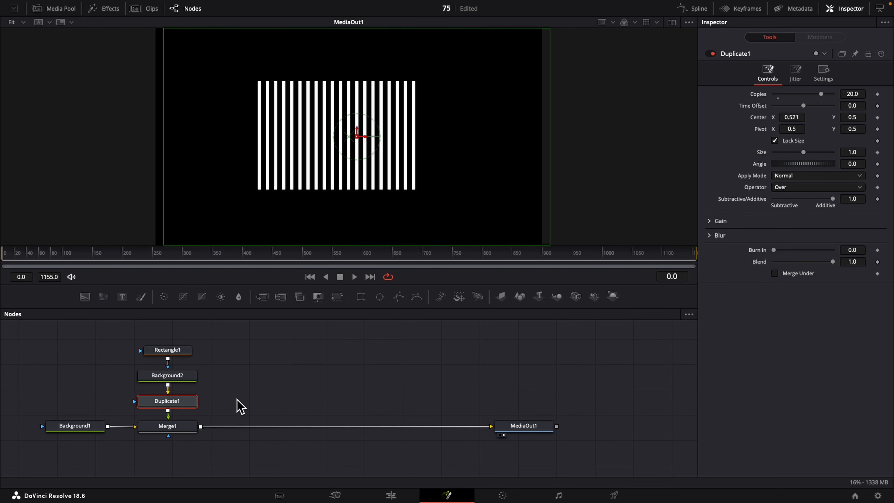
- Modify the Height of Rectangle1 with a MIDI Extractor and open the modifier's settings
click(163, 352)
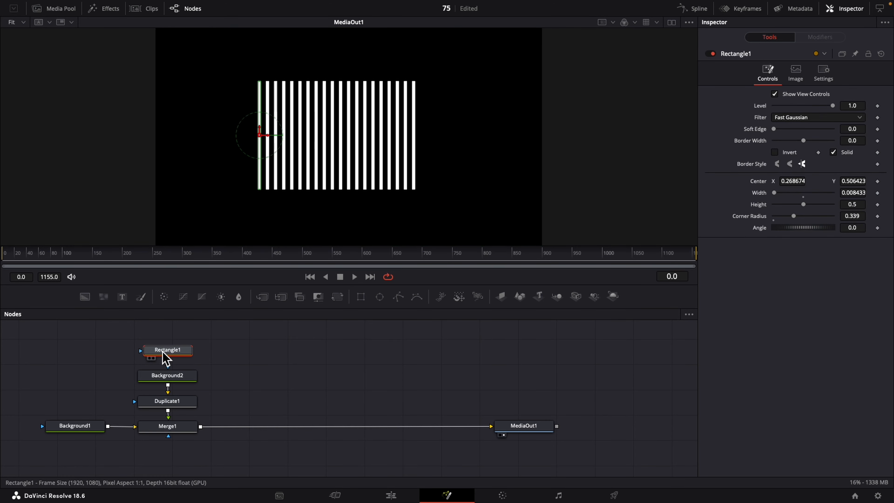
right_click(759, 207)
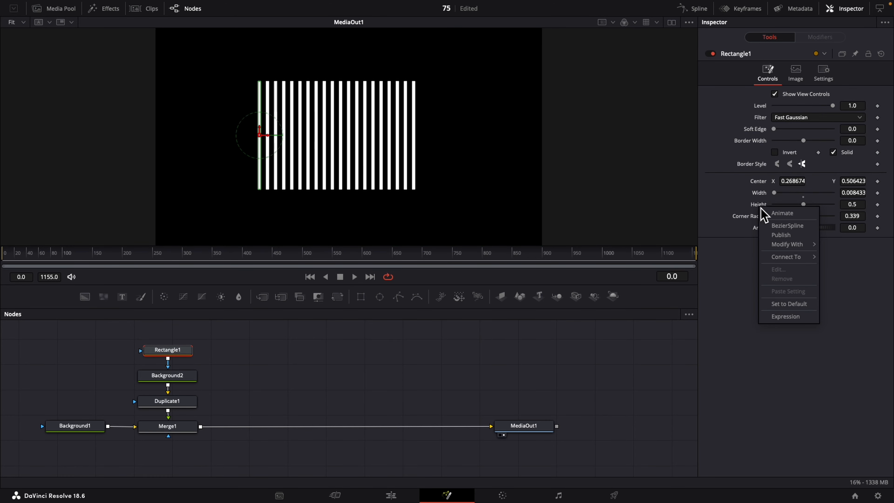
mouse_move(792, 246)
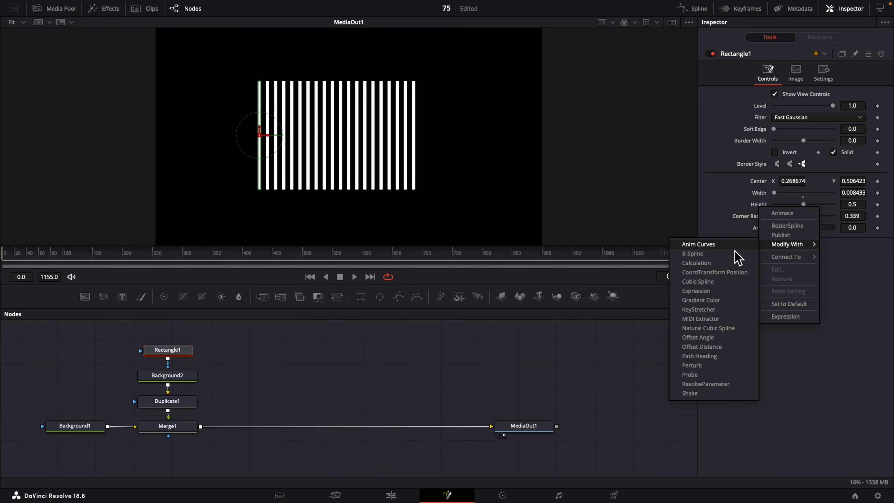
click(712, 319)
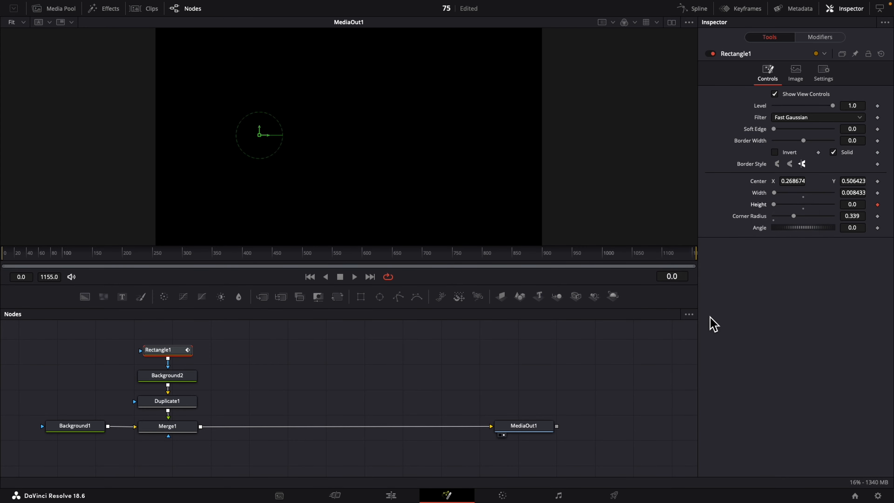
click(816, 38)
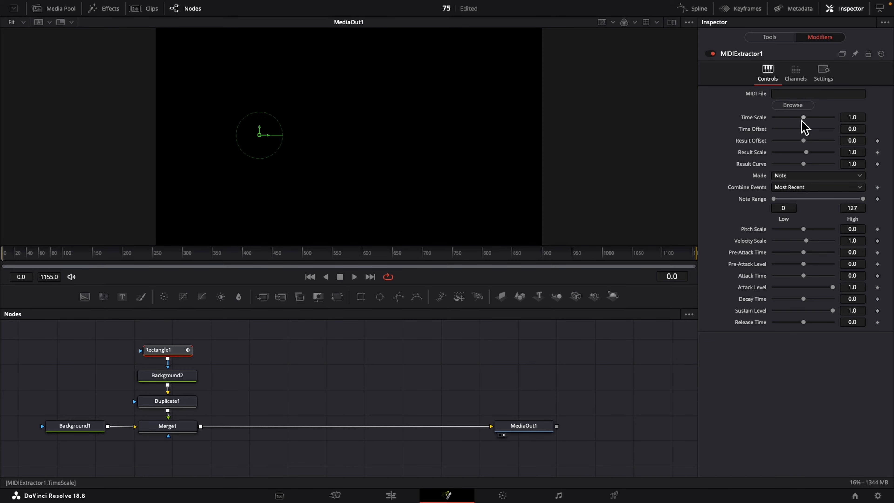
- Return to the Edit page, switch to Google Chrome, and search Google for "convert wav to midi"
click(391, 496)
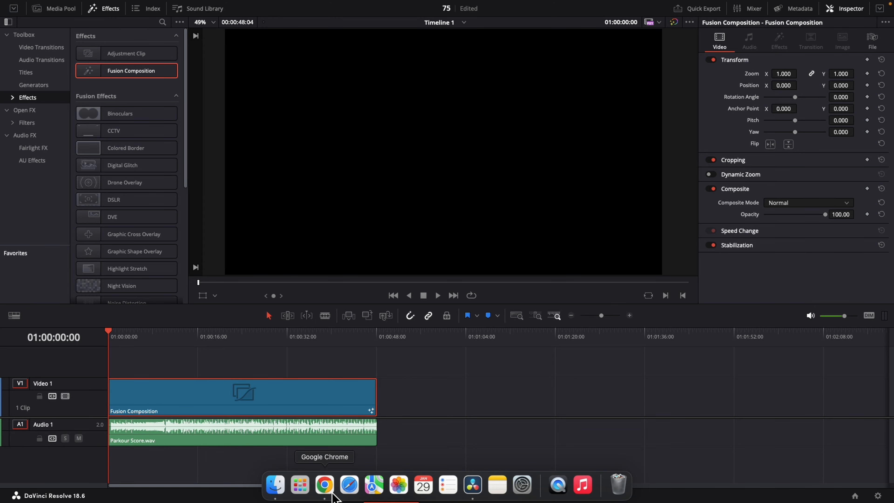
click(324, 484)
click(345, 246)
text(conv)
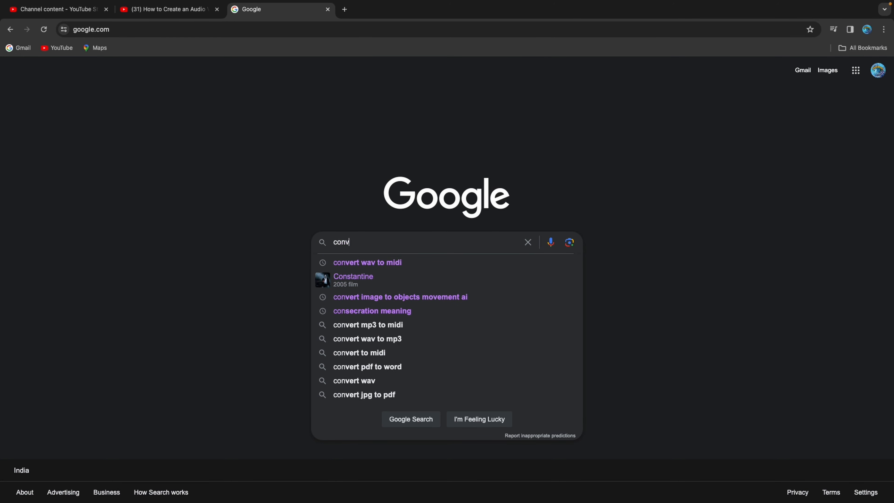
text(e)
key(Down)
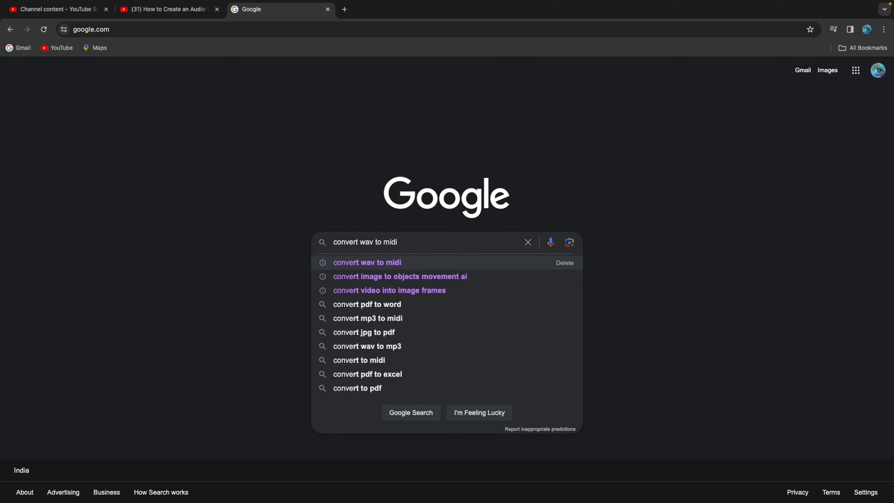
key(Return)
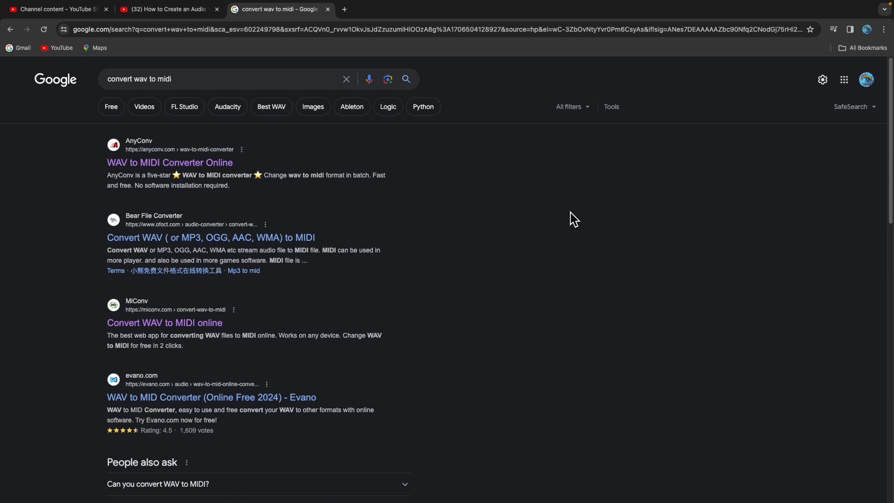
- Open AnyConv's WAV to MIDI Converter, upload Parkour Score.wav from the Music folder, and convert it to MIDI
click(155, 164)
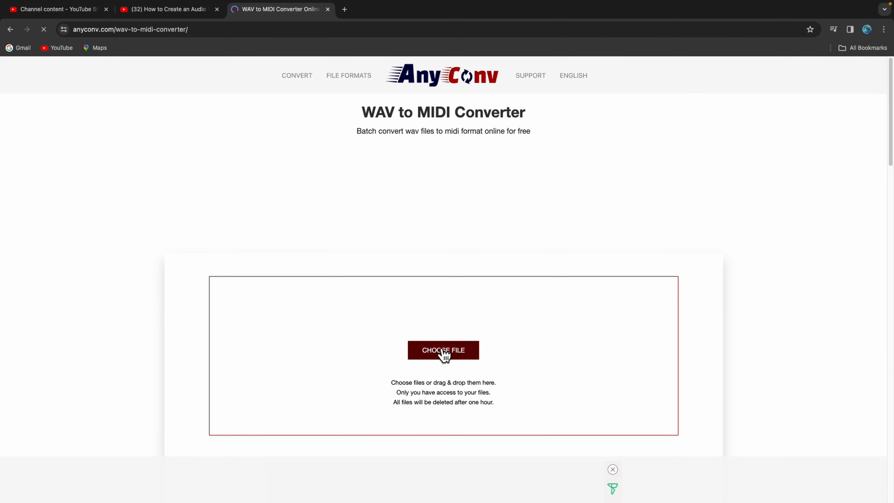
click(444, 353)
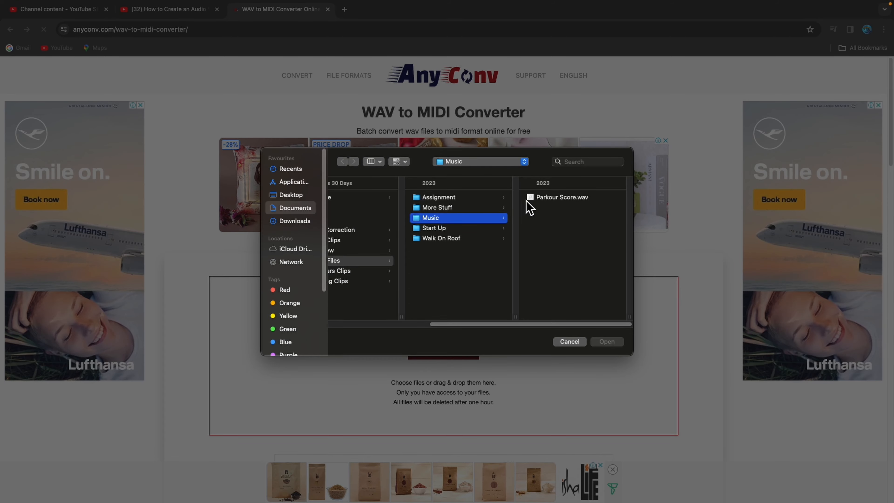
click(555, 201)
click(619, 344)
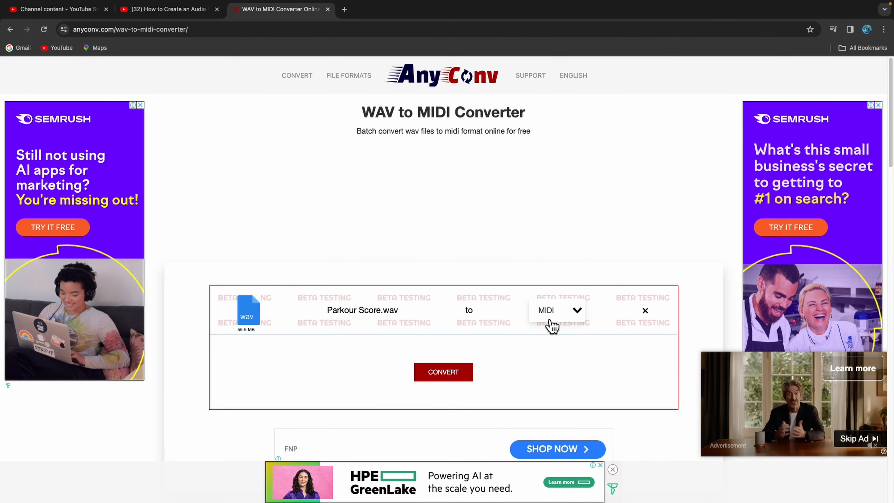
click(440, 376)
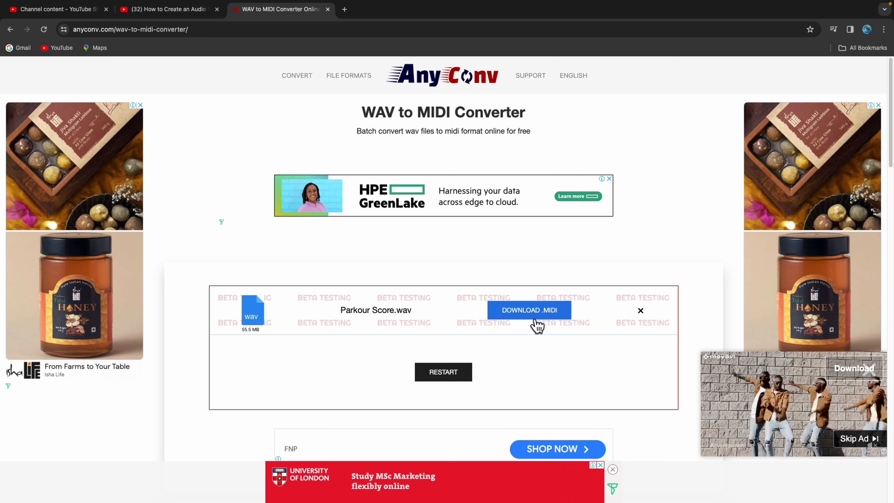
- Download the converted MIDI file from AnyConv, dismiss the ad, and return to DaVinci Resolve's Fusion page
click(535, 319)
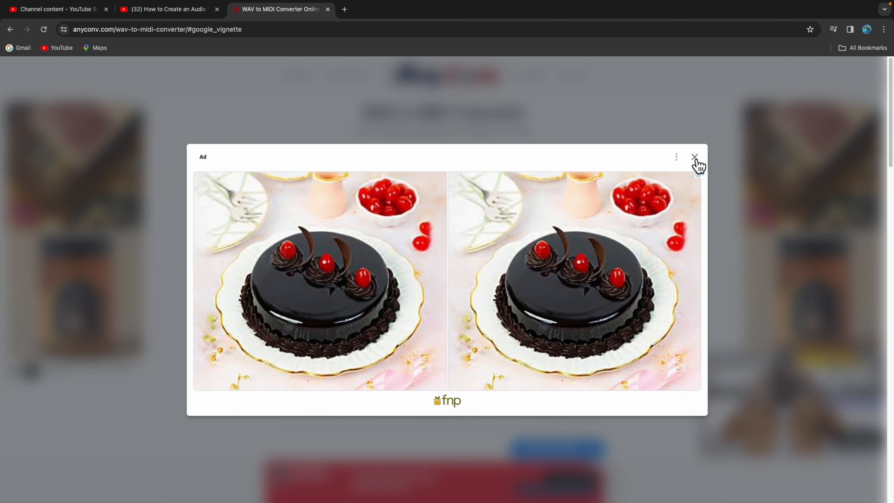
click(699, 162)
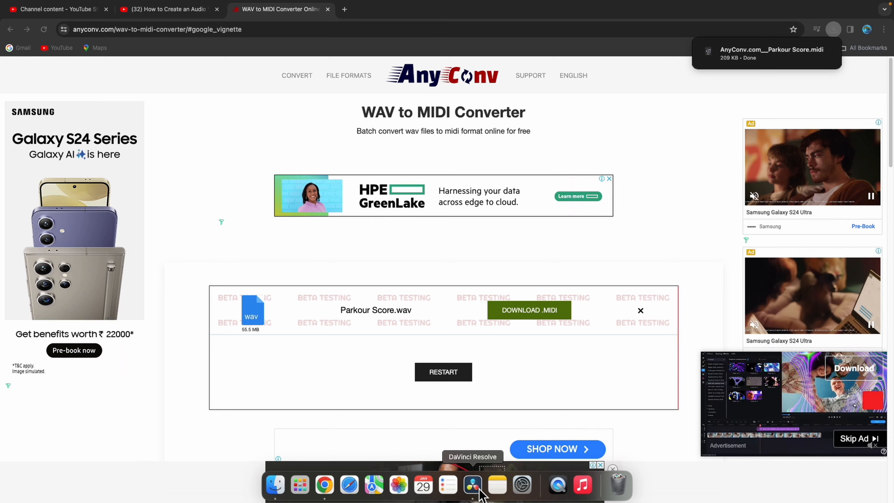
click(480, 489)
click(445, 495)
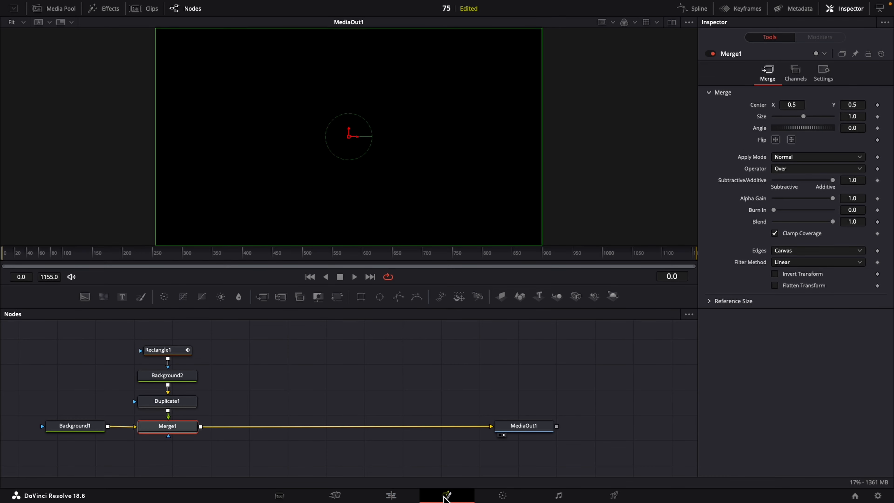
- Load AnyConv.com__Parkour Score.midi from Downloads into Rectangle1's MIDI Extractor modifier, switching the file filter to All Files
click(169, 351)
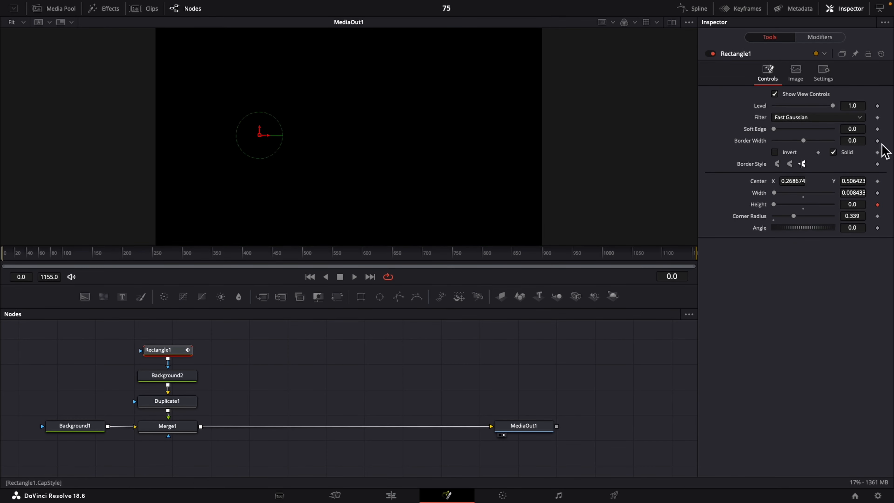
click(821, 37)
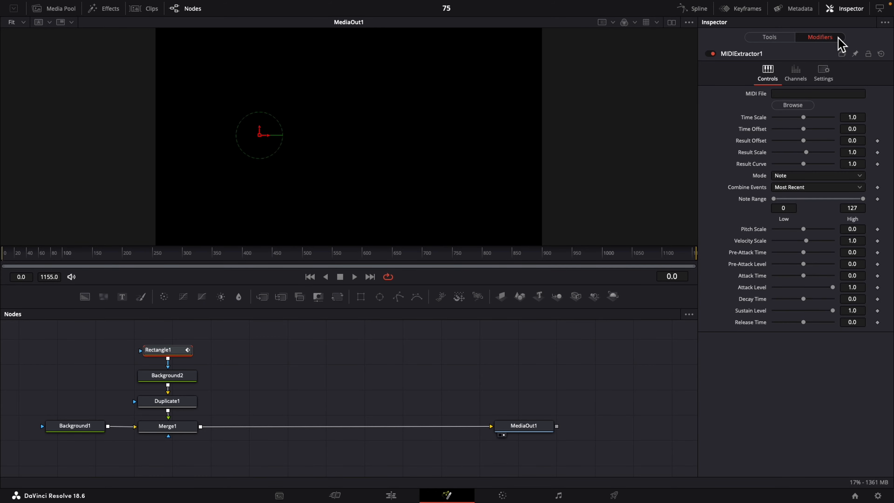
click(804, 106)
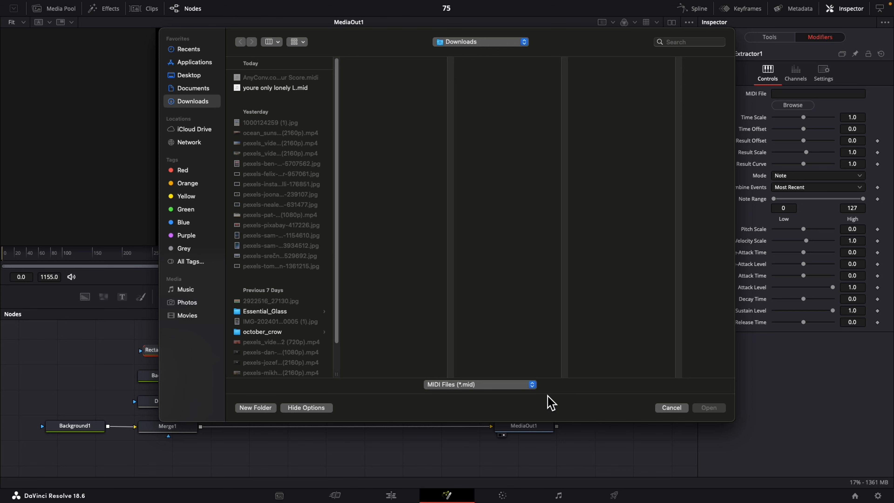
click(532, 385)
click(468, 397)
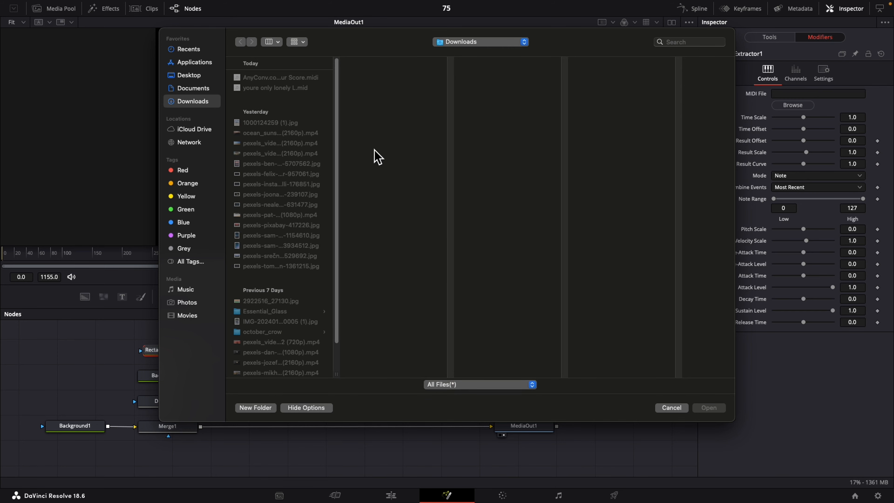
click(274, 78)
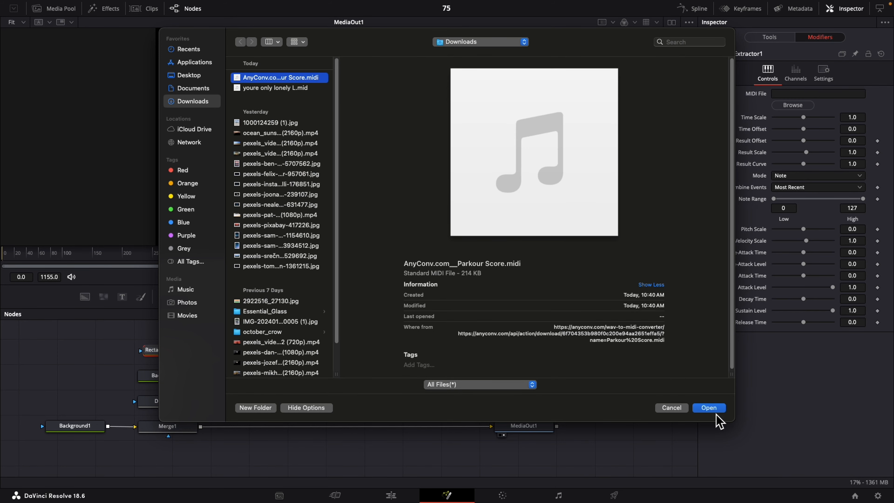
click(709, 408)
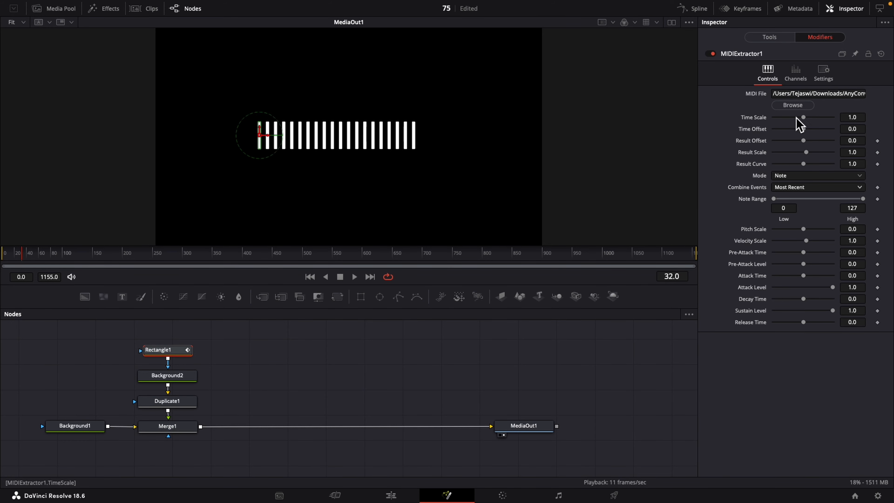
- Set the MIDI Extractor's Result Scale to 0.1 and Combine Events to Sum
click(855, 155)
text(0.1)
key(Return)
click(797, 190)
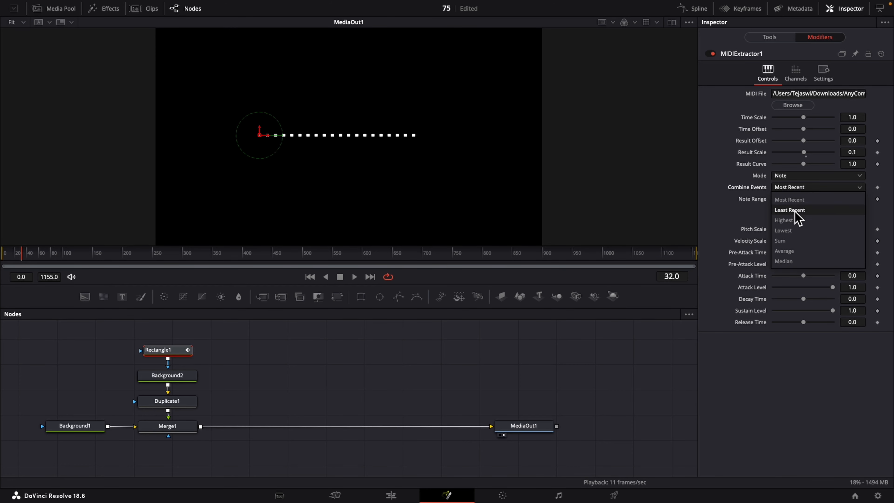
click(783, 241)
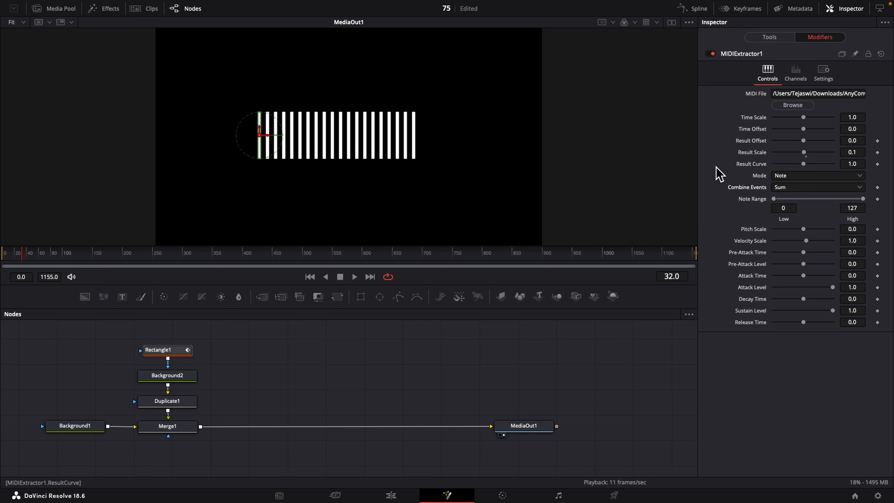
- Play the Fusion composition from its first frame to check the bar movement
click(310, 277)
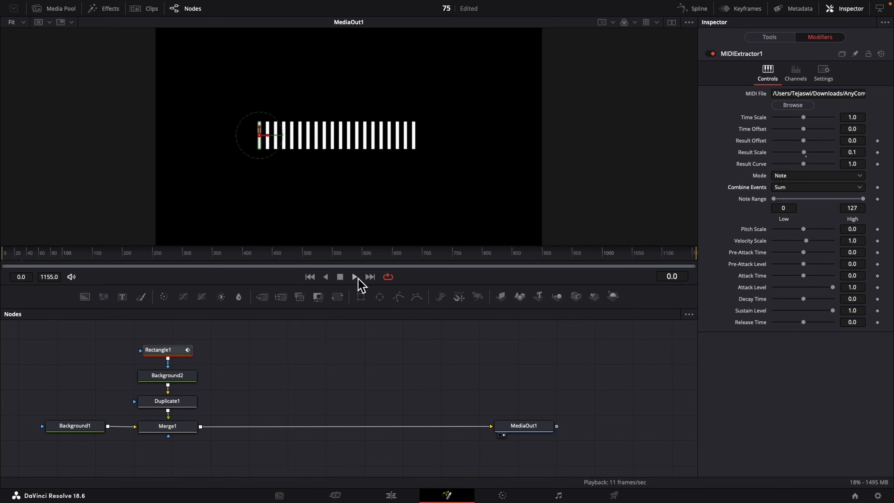
click(356, 277)
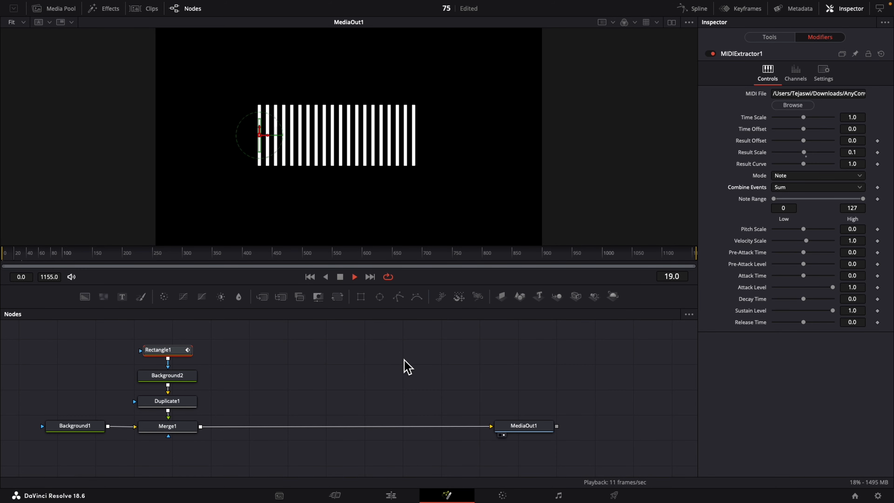
key(space)
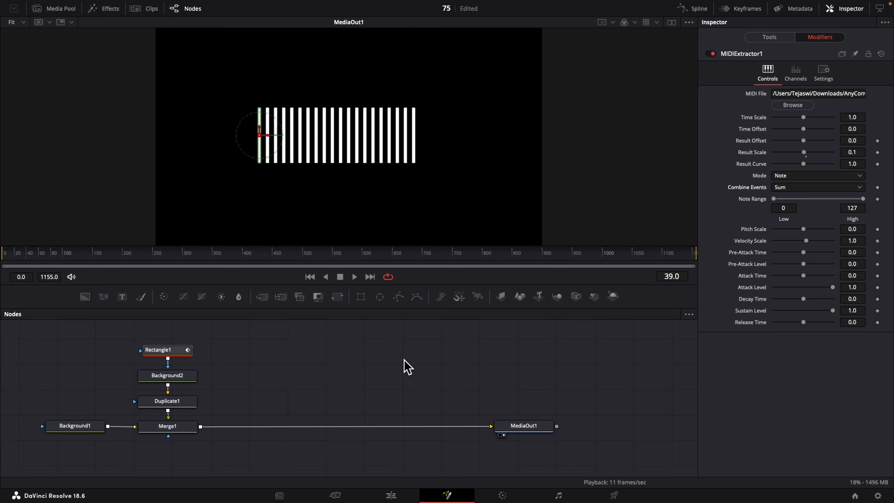
- Set Duplicate1's Time Offset to 0.1 to stagger the bars' movement
click(168, 402)
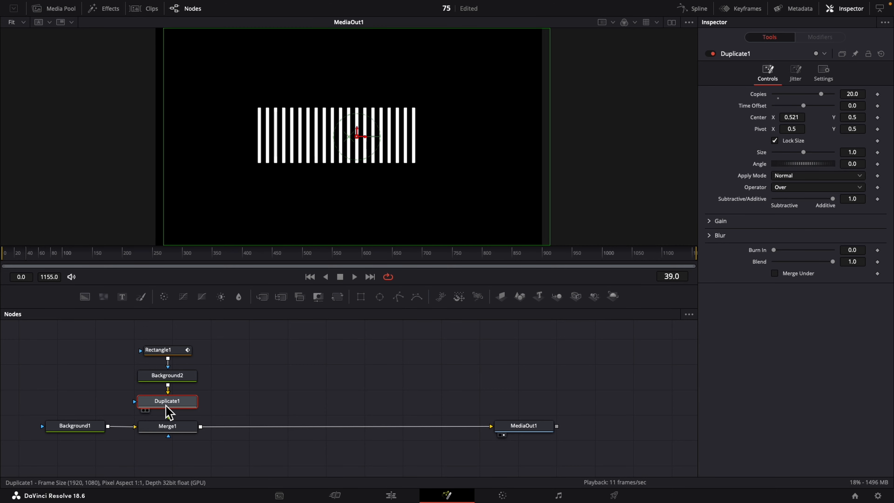
click(859, 105)
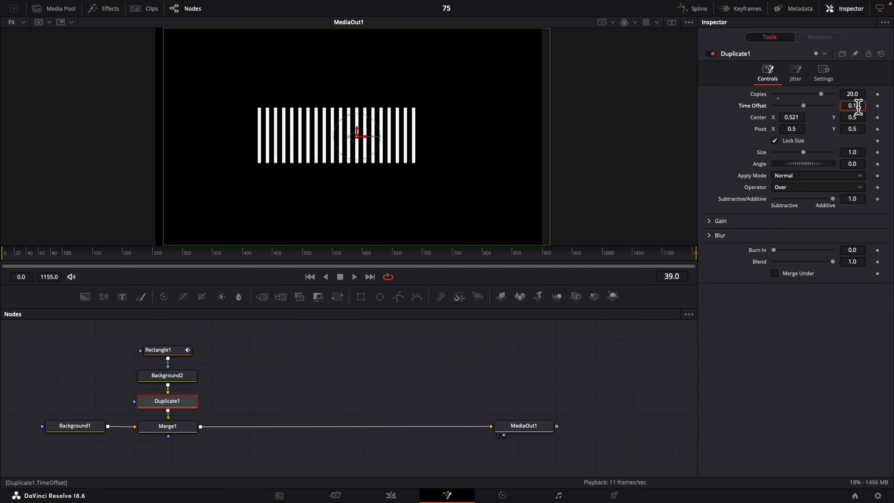
key(Tab)
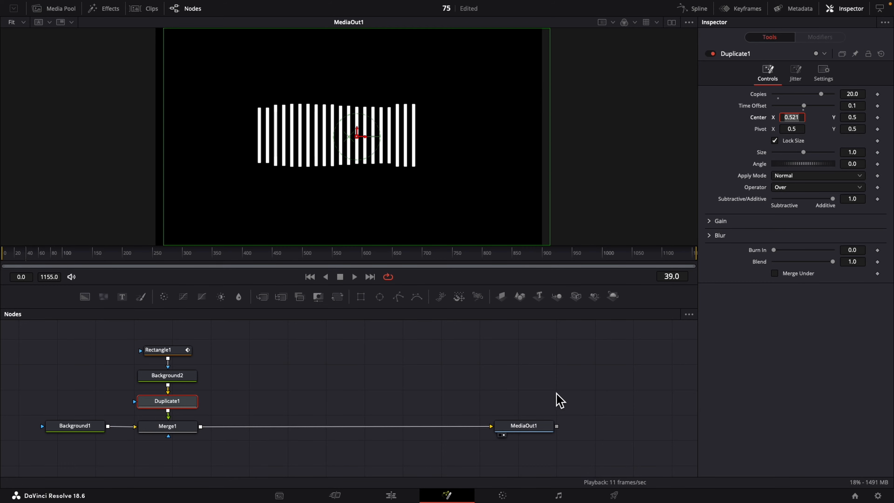
- Preview the visualizer with the music on the Edit page, rewind to the start, and go back to the Fusion page
click(391, 496)
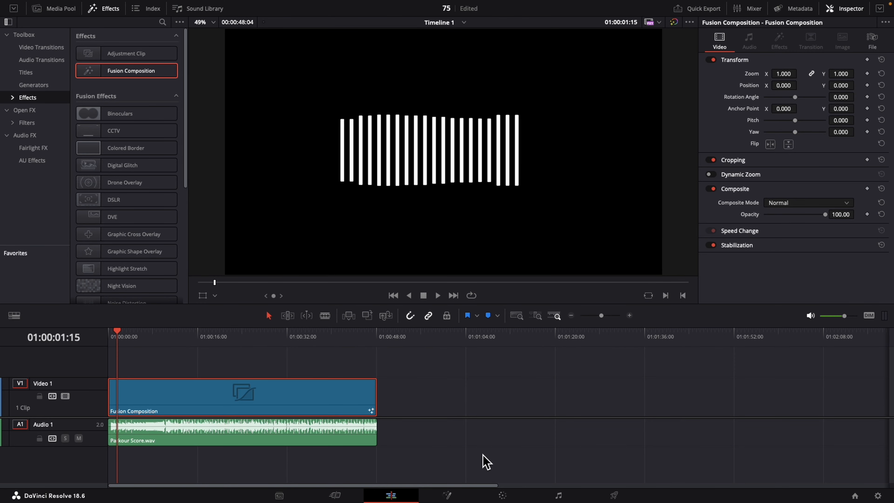
click(119, 332)
key(space)
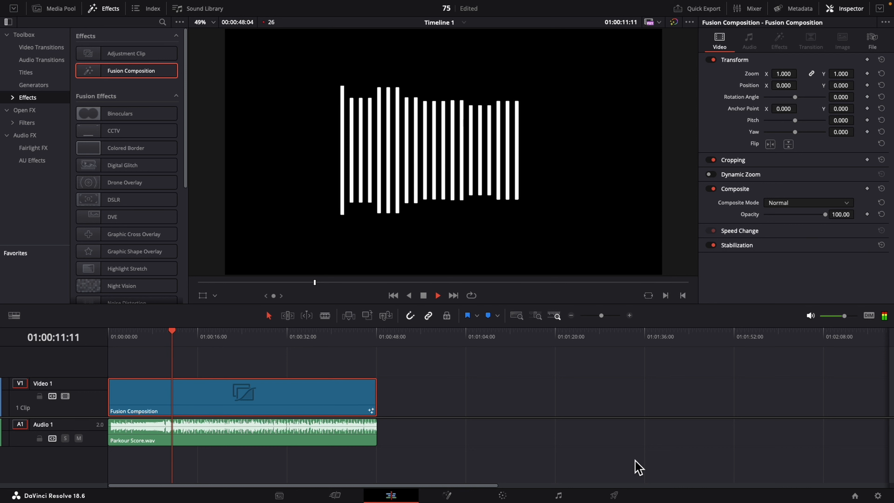
key(space)
key(Home)
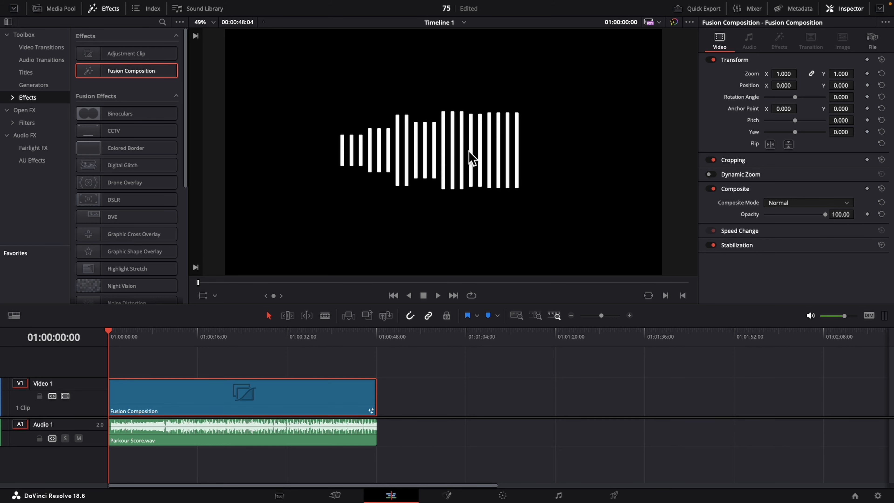
click(448, 496)
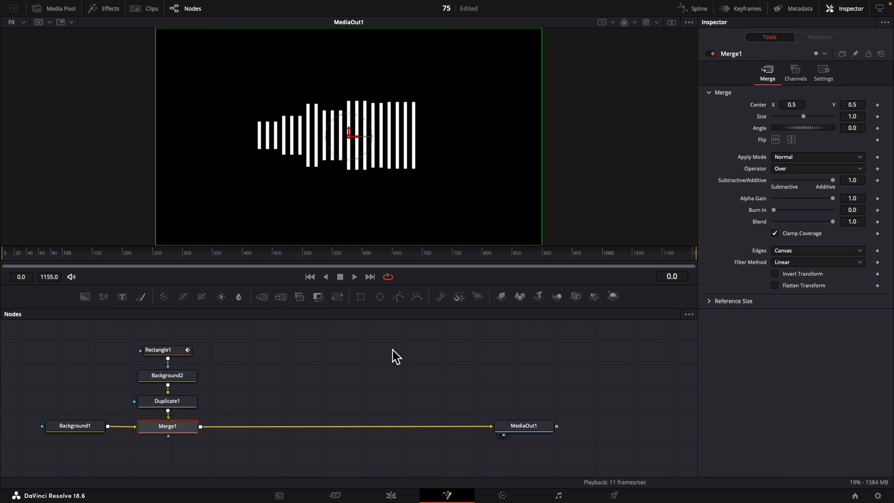
- Try several colors for the bars on Background2, including Plum and Cayenne, and apply Midnight
click(167, 375)
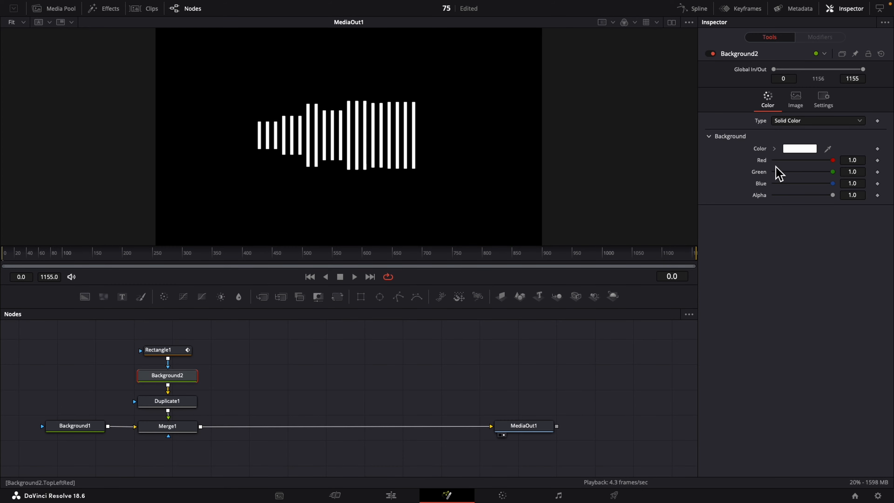
click(808, 151)
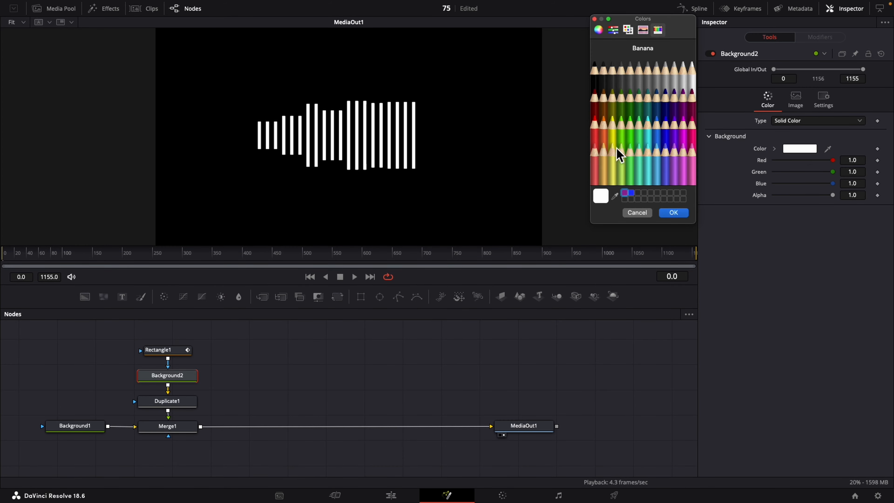
click(685, 107)
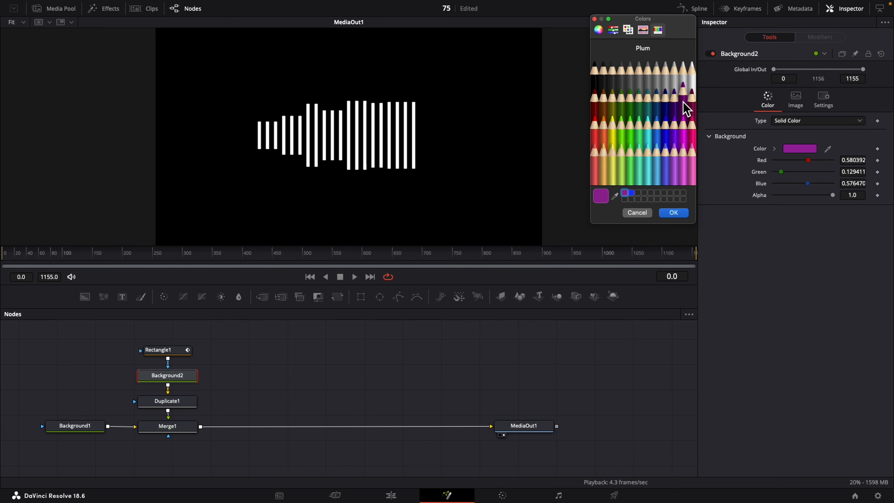
click(600, 112)
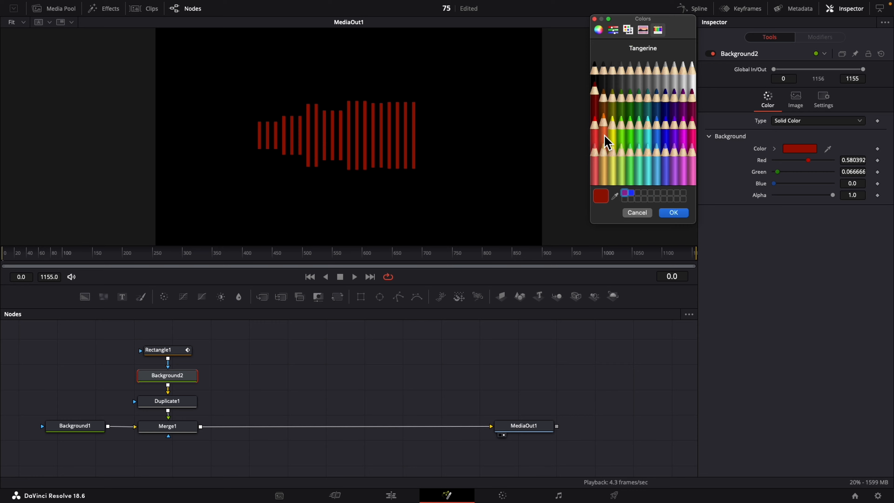
click(623, 108)
click(666, 110)
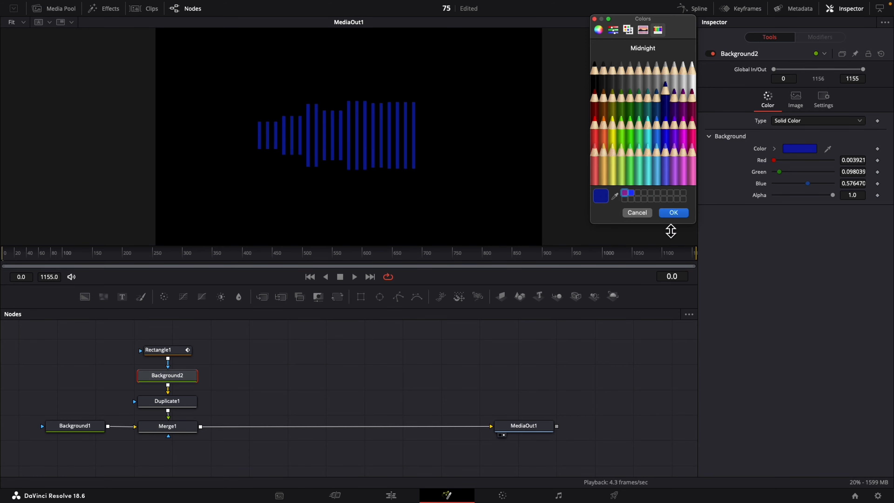
click(673, 213)
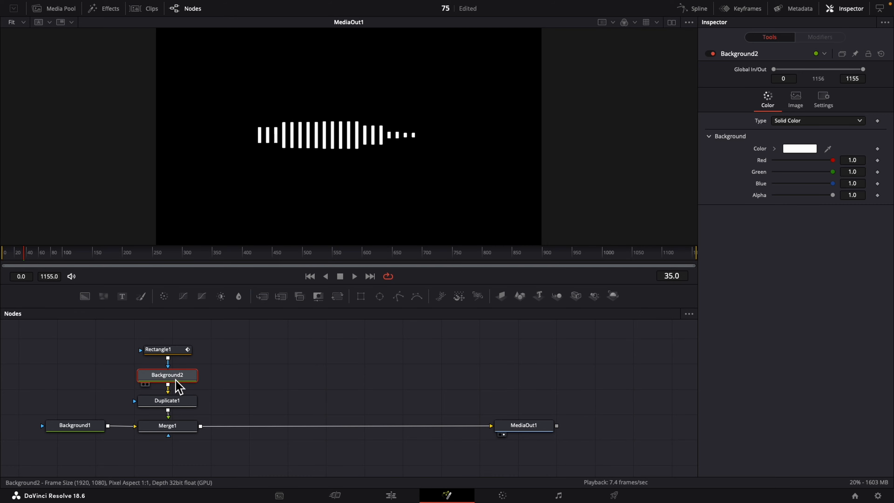
- Delete the Duplicate1 node between Background2 and Merge1
mouse_move(174, 379)
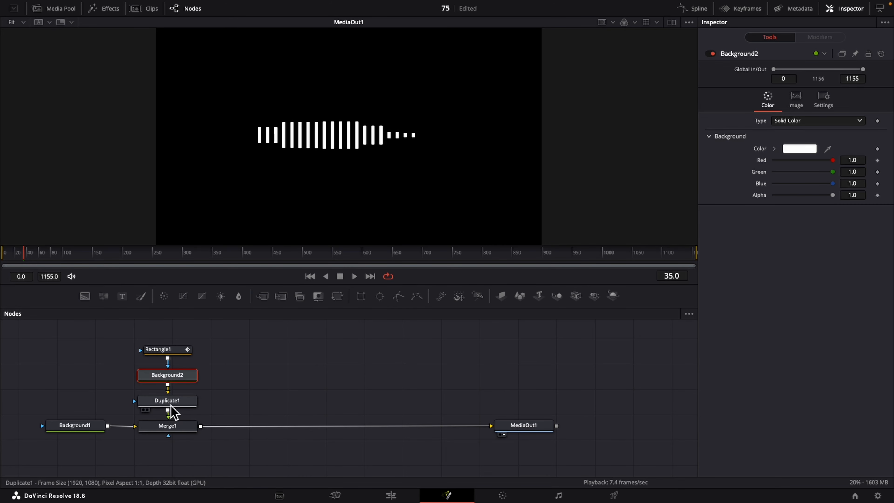
mouse_move(173, 411)
click(168, 408)
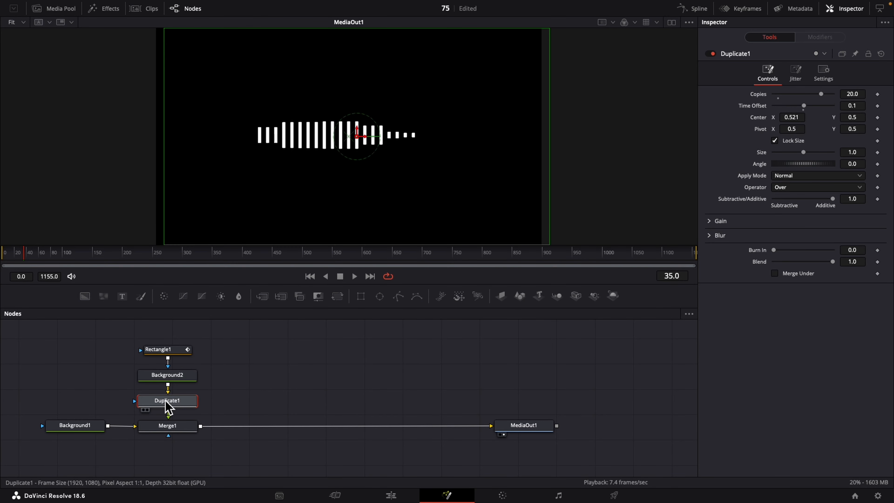
key(Delete)
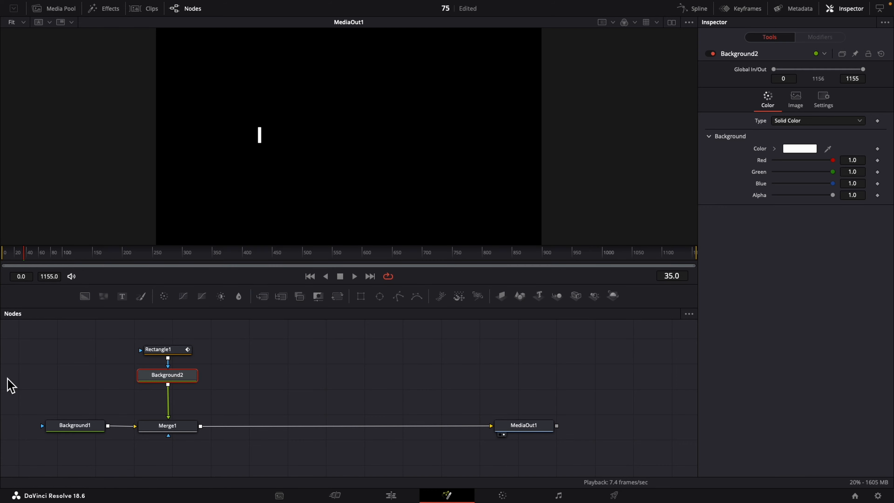
- Set the solid color of Background2 to Plum
click(804, 152)
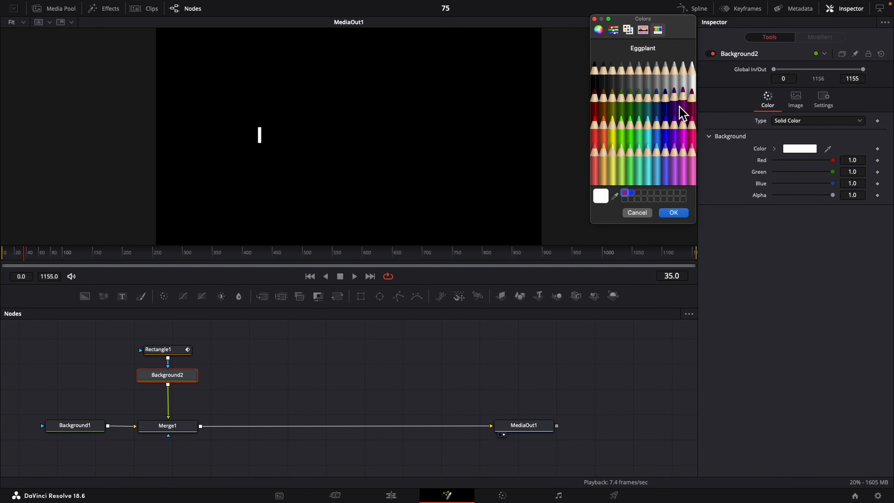
click(683, 112)
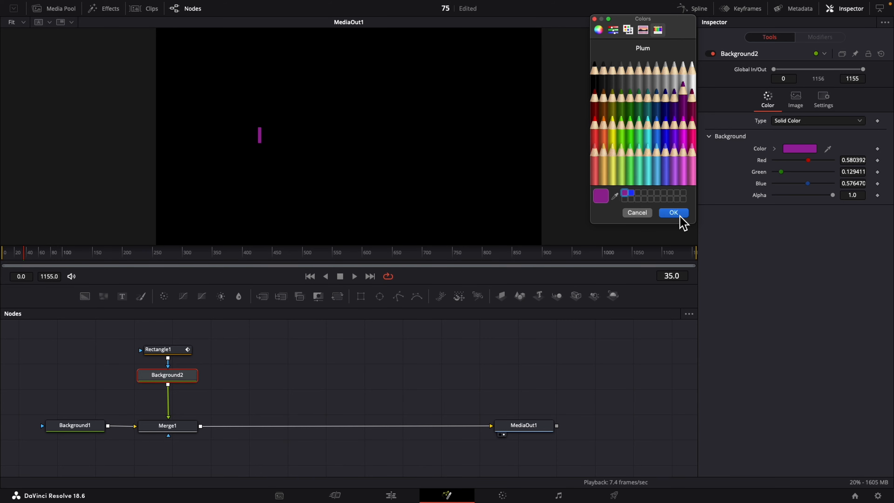
click(673, 213)
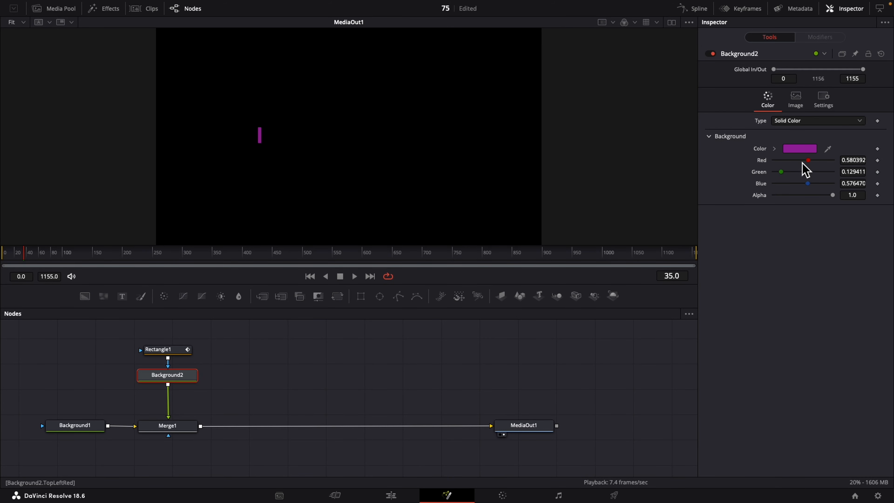
- Connect the Red channel of Background2's color to the Result of MIDIExtractor1
right_click(764, 162)
mouse_move(785, 225)
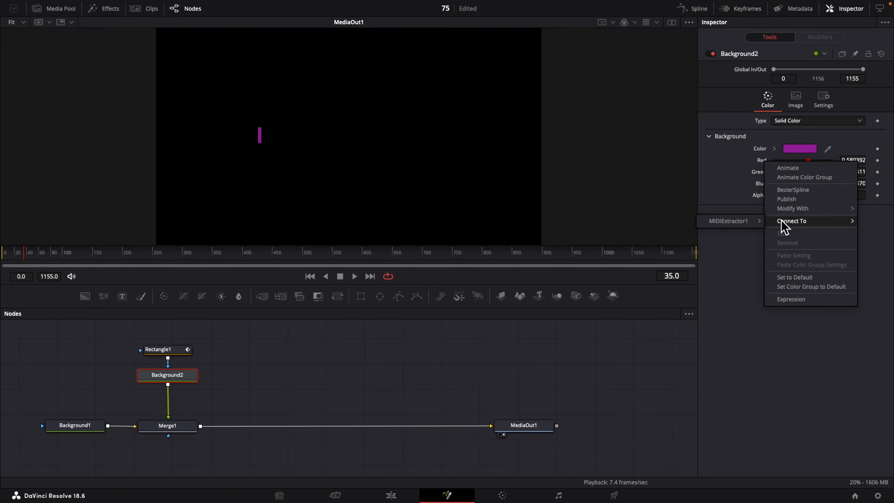
mouse_move(728, 230)
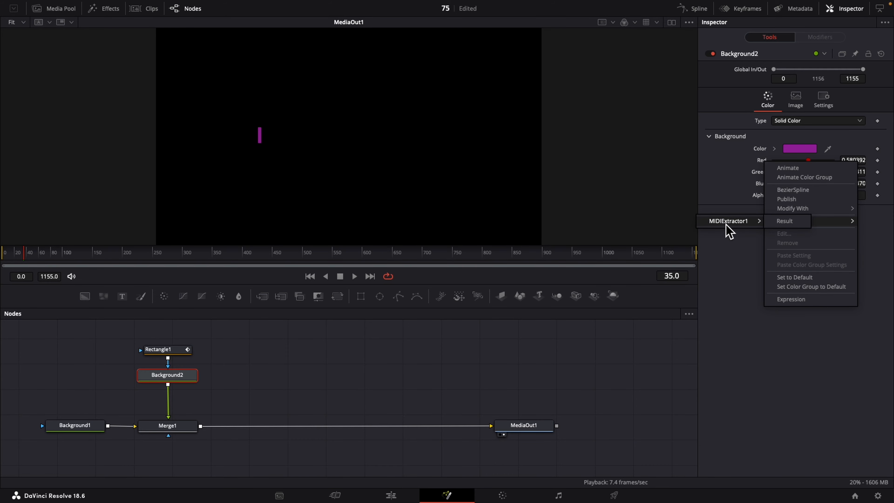
click(785, 221)
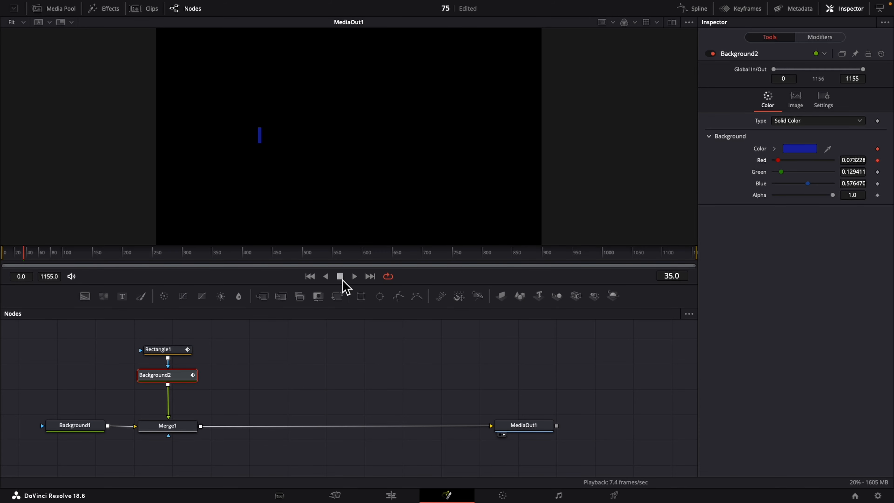
- Play the composition from the start to check the bar's changing color, and set Background2's Green and Blue values to 0.433
click(310, 277)
click(355, 277)
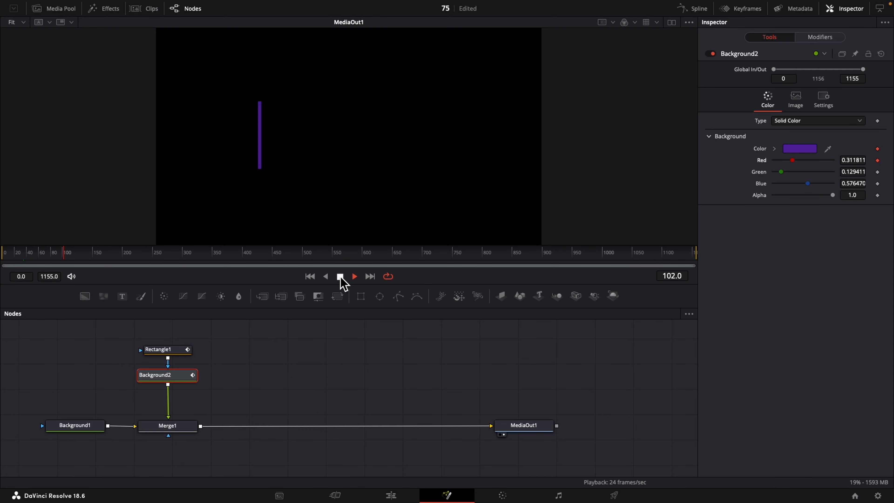
click(340, 277)
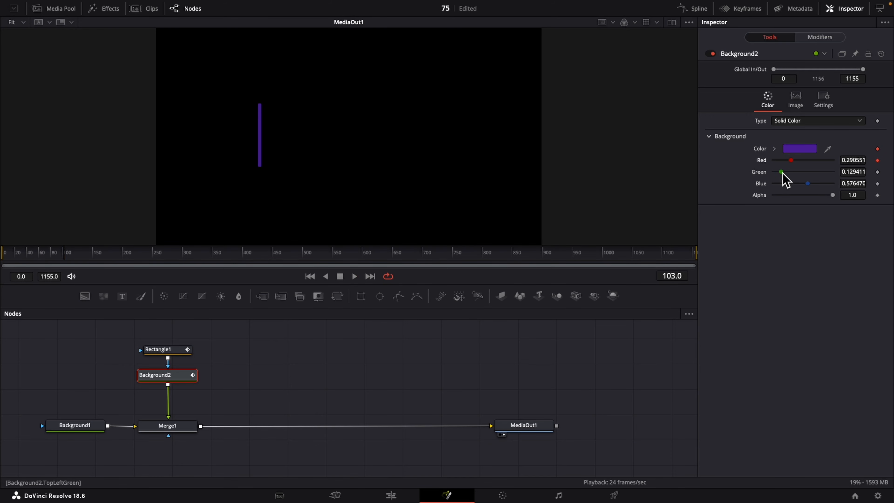
mouse_move(782, 172)
mouse_down()
mouse_move(796, 172)
mouse_move(797, 184)
mouse_move(805, 176)
mouse_move(800, 184)
mouse_move(793, 160)
mouse_up()
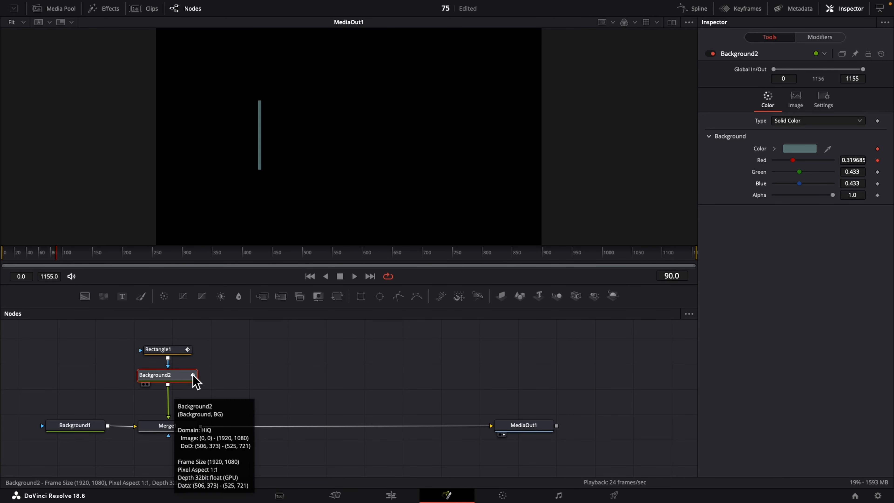
- Add a Duplicate node between Background2 and Merge1
key(shift+space)
text(du)
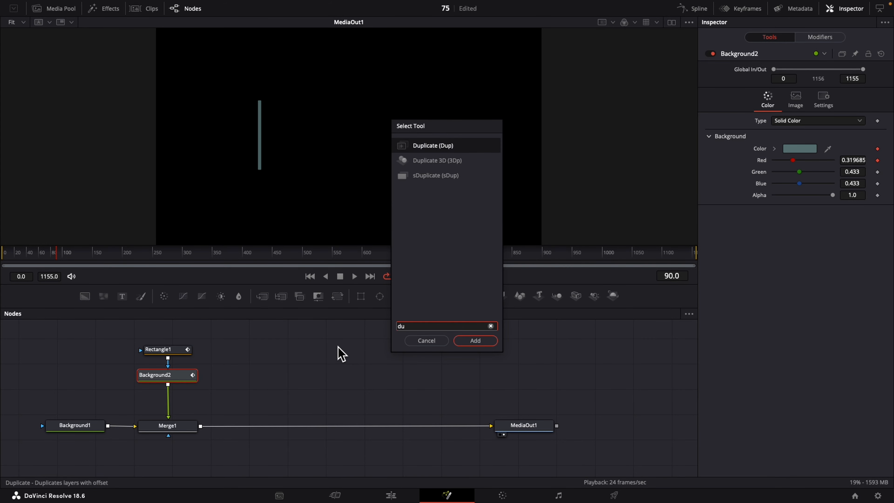
click(477, 341)
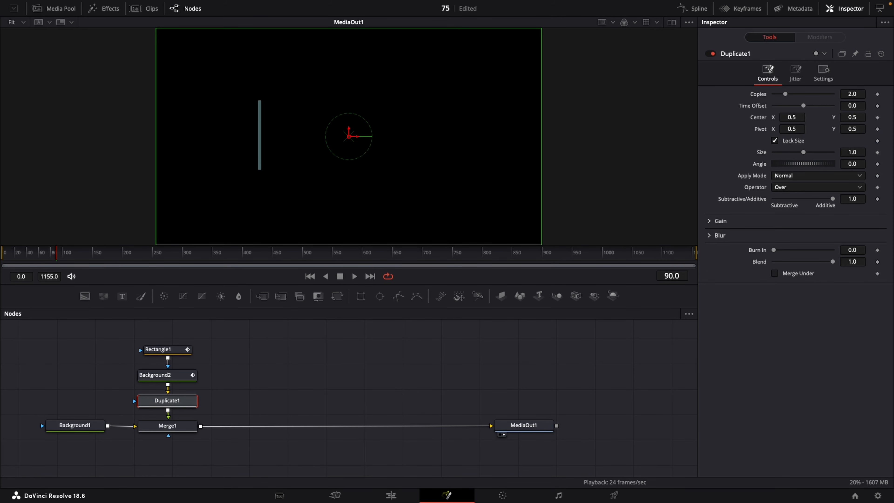
- Set Duplicate1 to 20 copies and shift its Center X to 0.524 to spread the bars into a row
click(847, 95)
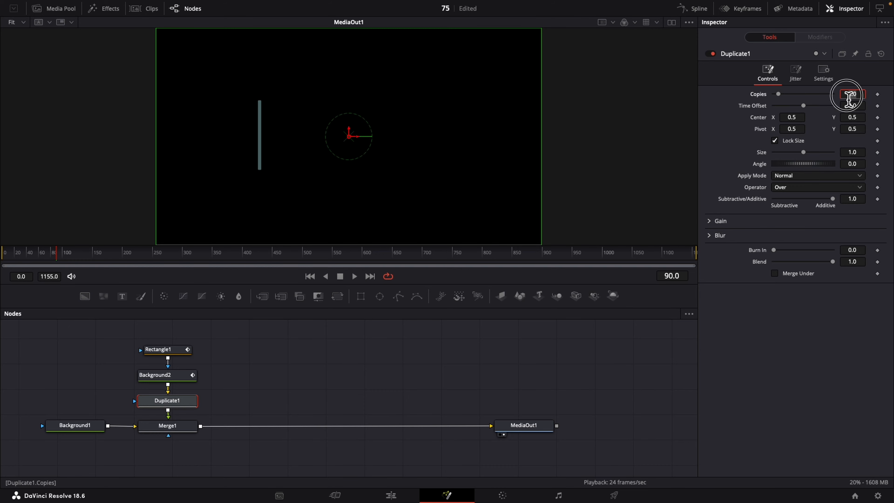
key(Tab)
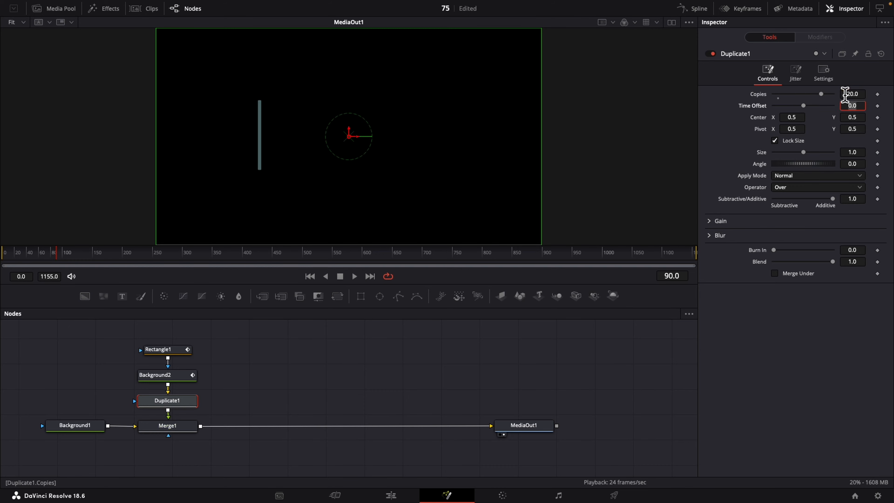
drag(795, 119, 791, 119)
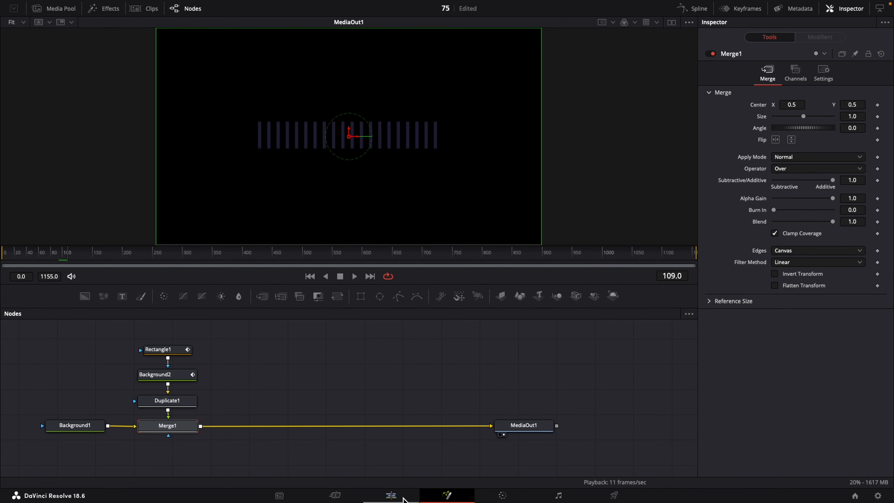
- Preview the row of bars with the music from the start on the Edit page, and return to the Fusion page
click(402, 497)
click(394, 296)
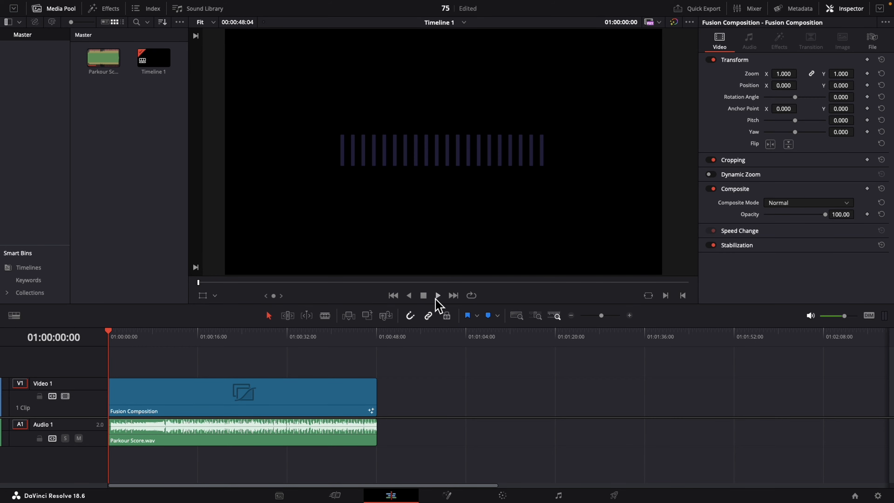
click(437, 296)
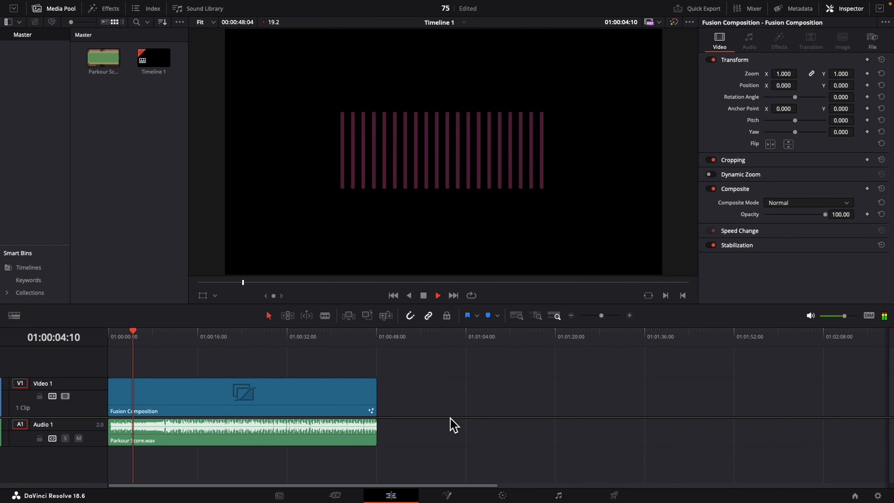
key(shift+5)
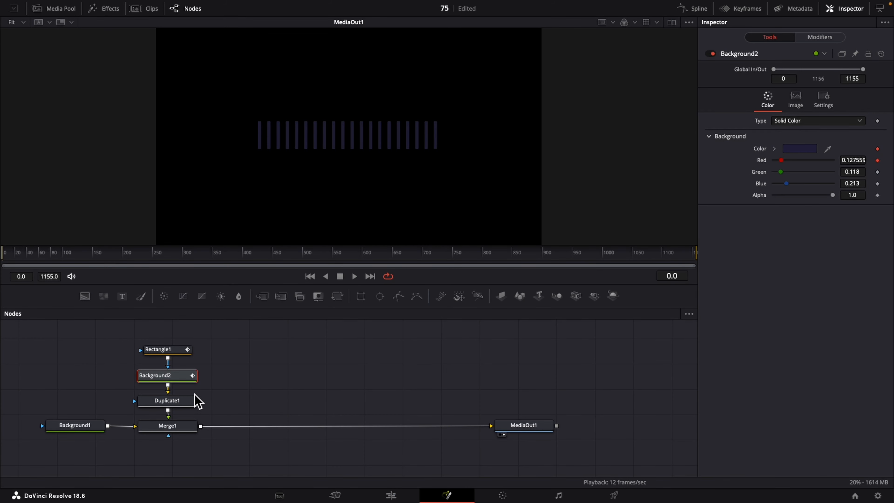
- Set the Time Offset of Duplicate1 to 0.3 and select the Merge1 node
click(183, 402)
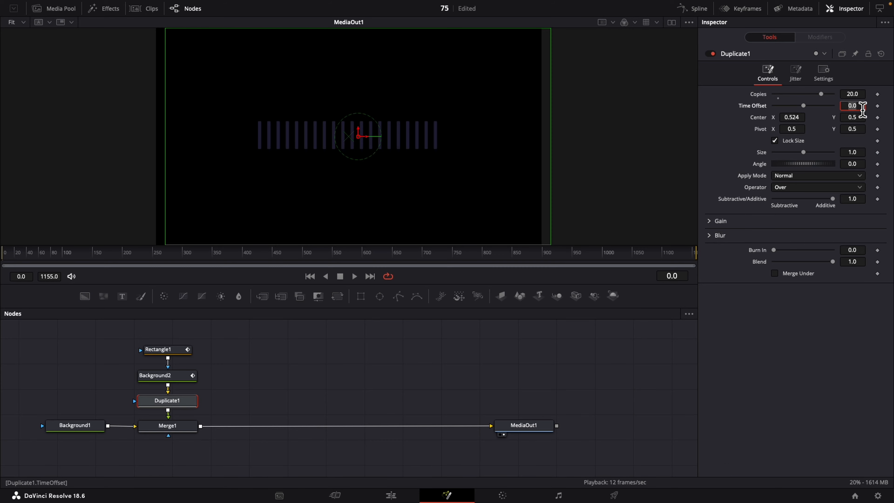
text(0.3)
key(Tab)
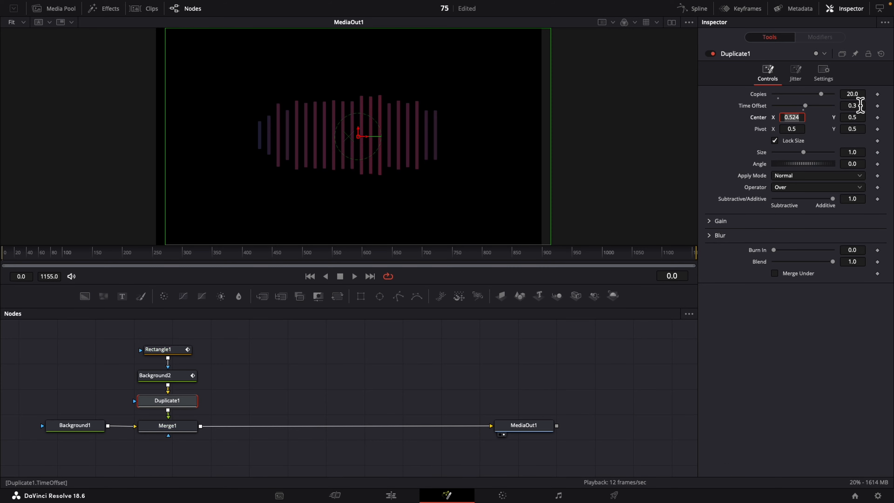
click(167, 425)
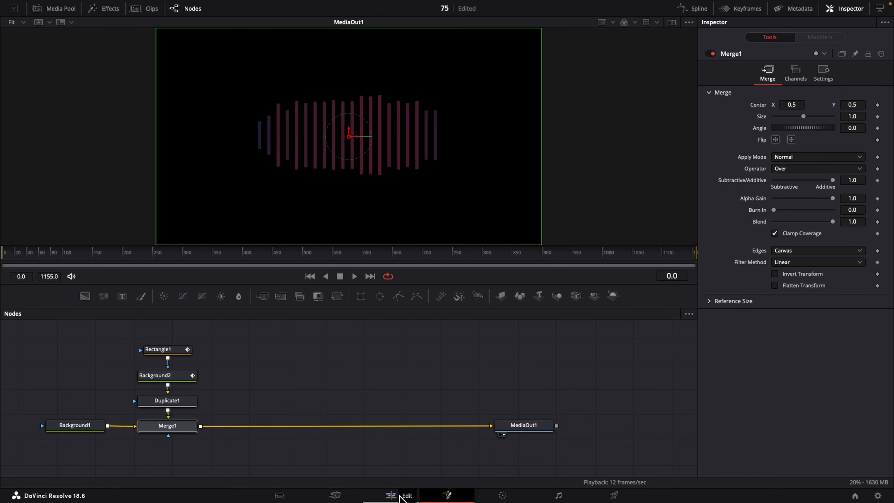
- Play the time-offset bars with the music on the Edit page and stop playback
click(391, 496)
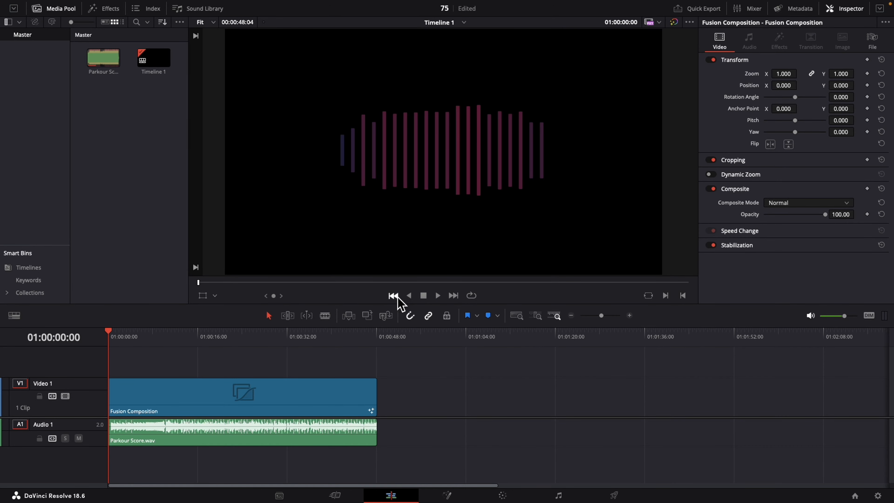
click(438, 296)
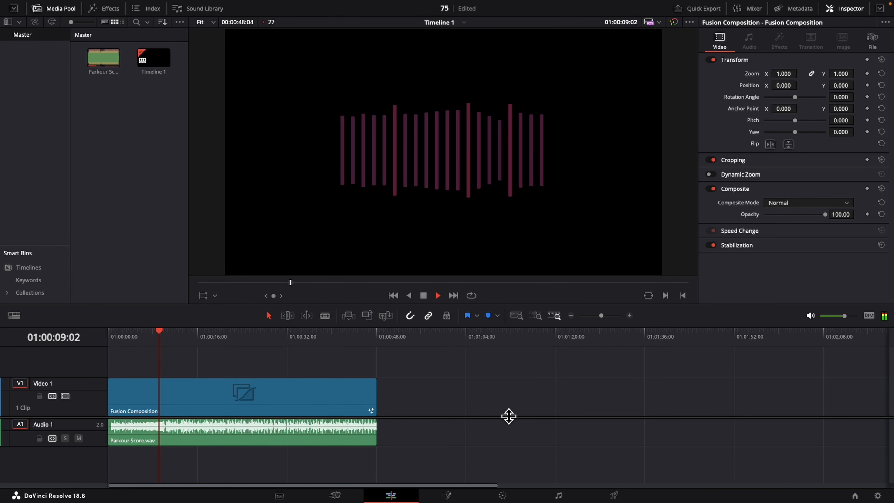
key(space)
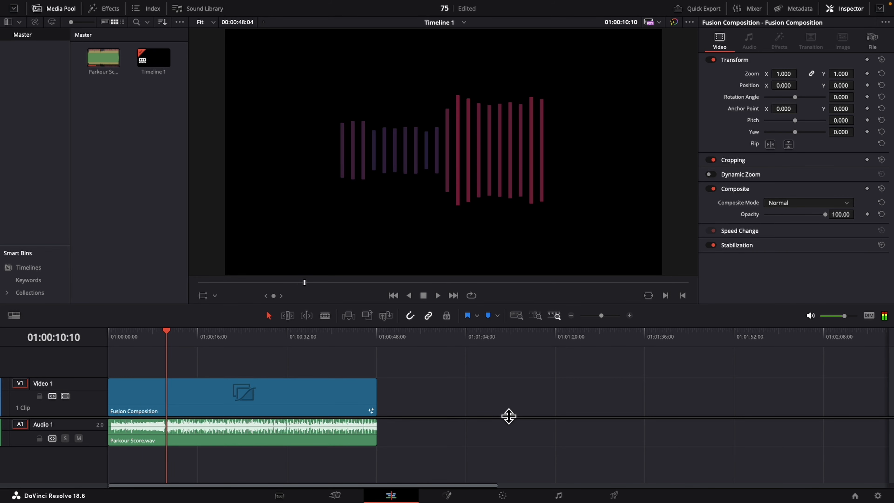